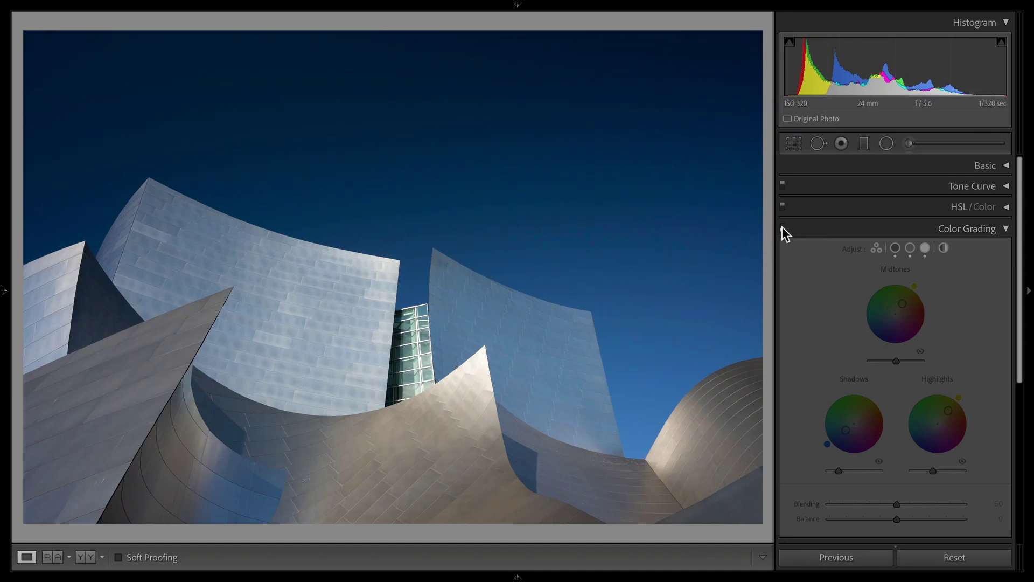
# - Toggle the colour grade off and on for the concert hall, then the night road photo, to compare
pyautogui.click(782, 227)
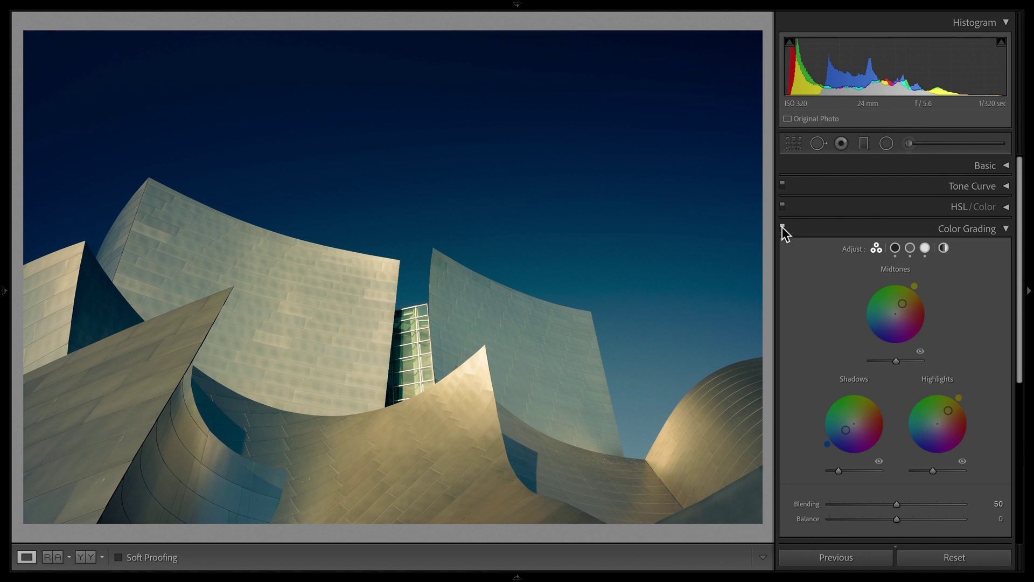
pyautogui.click(782, 228)
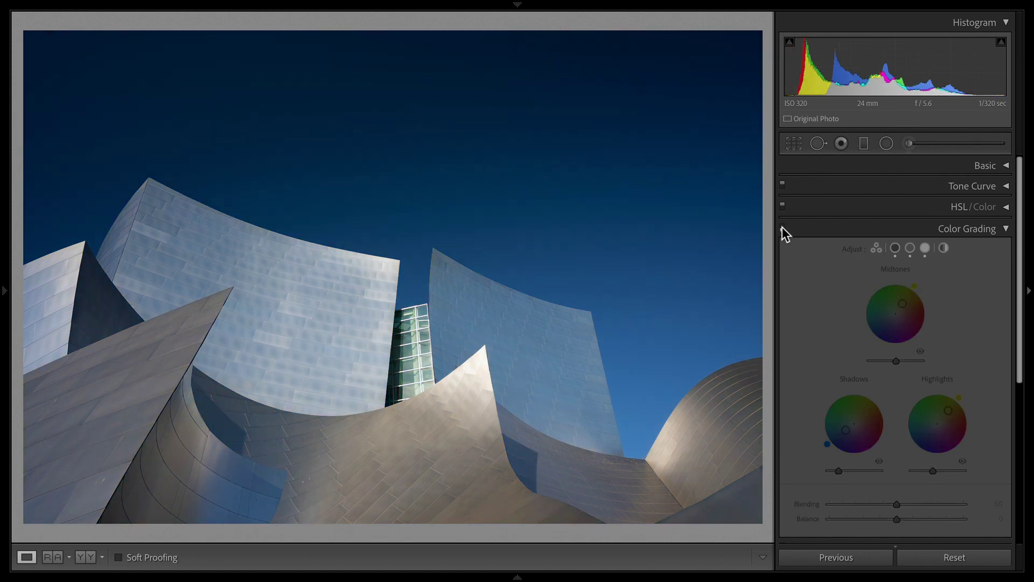
pyautogui.click(782, 227)
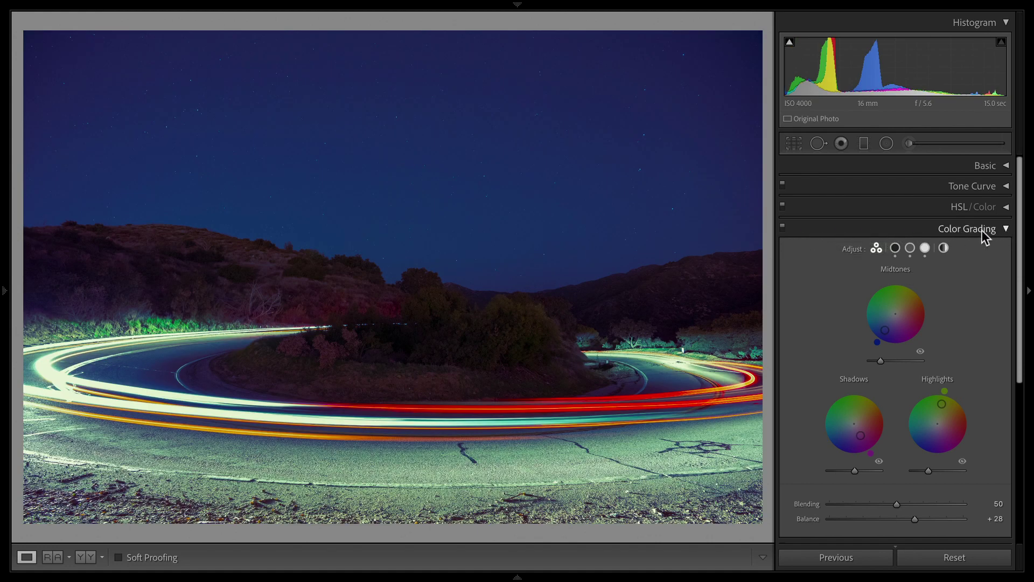
pyautogui.click(784, 227)
pyautogui.click(784, 227)
# - Reset the midtones, shadows and highlights wheels to neutral and bring Balance to 0
pyautogui.doubleClick(885, 331)
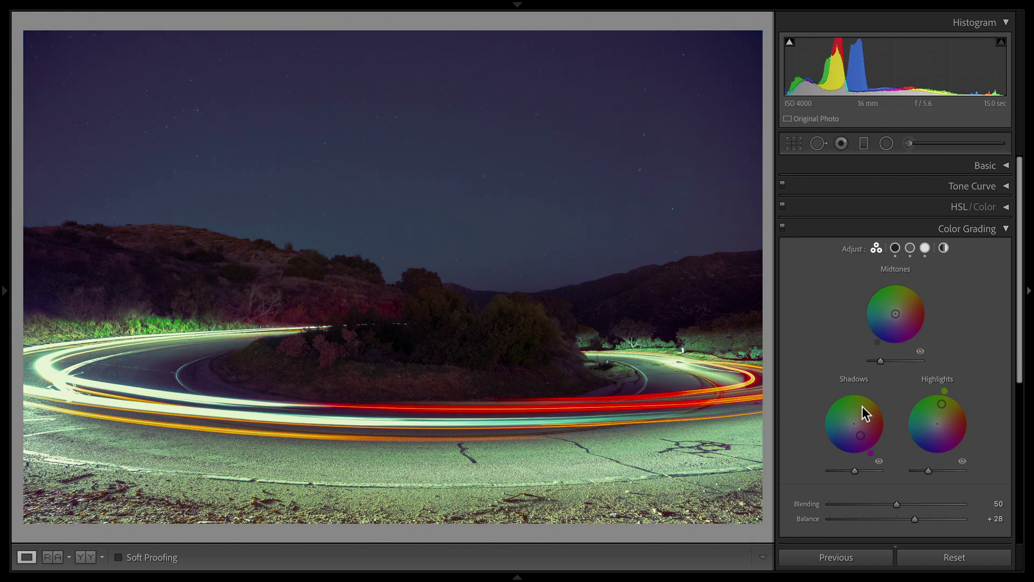
pyautogui.doubleClick(860, 436)
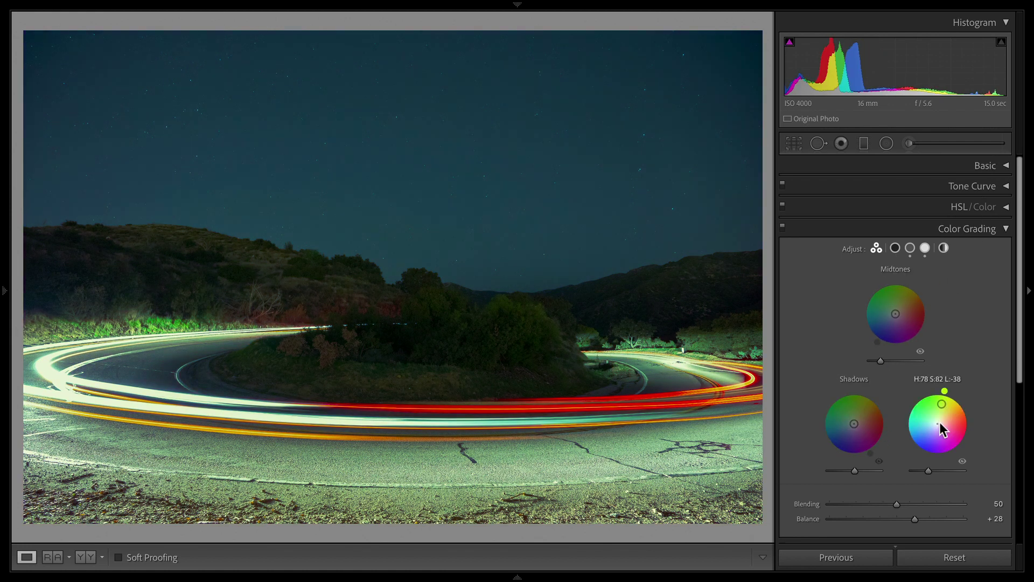
pyautogui.doubleClick(942, 432)
pyautogui.click(908, 518)
pyautogui.click(968, 171)
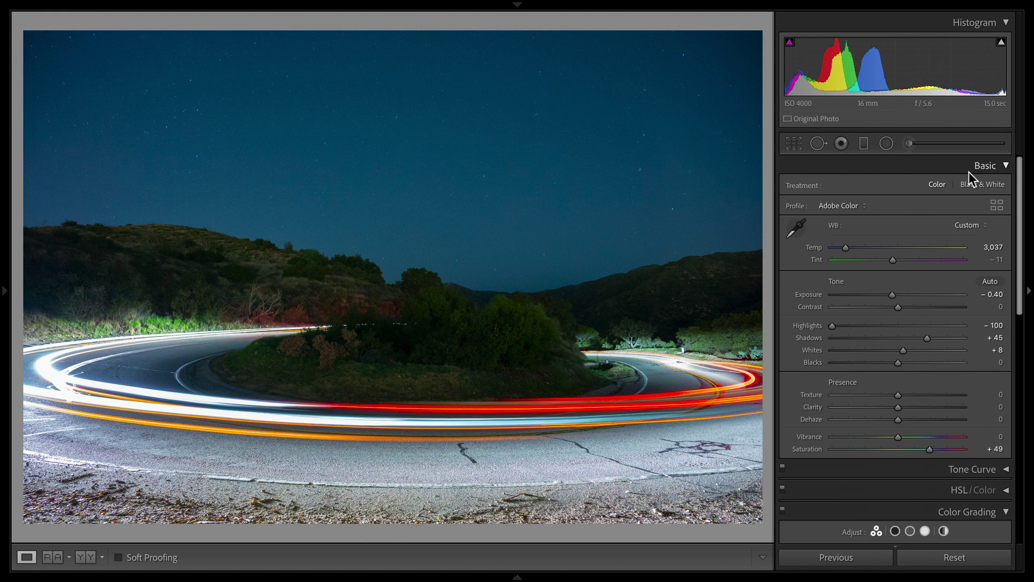
pyautogui.click(964, 170)
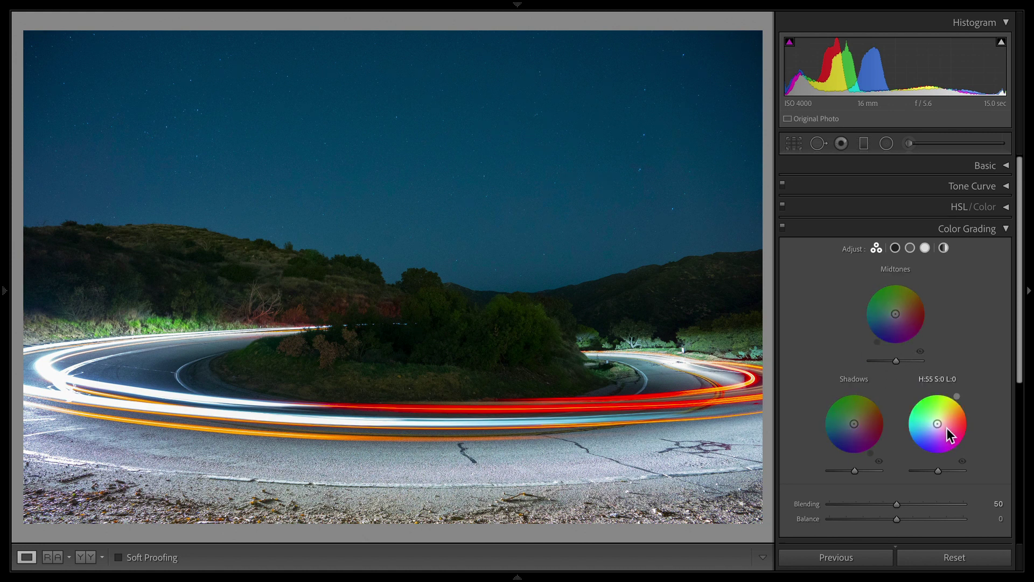
# - Preview each tonal view, then tint the Global wheel magenta-purple at Hue 322, Saturation 69
pyautogui.click(896, 248)
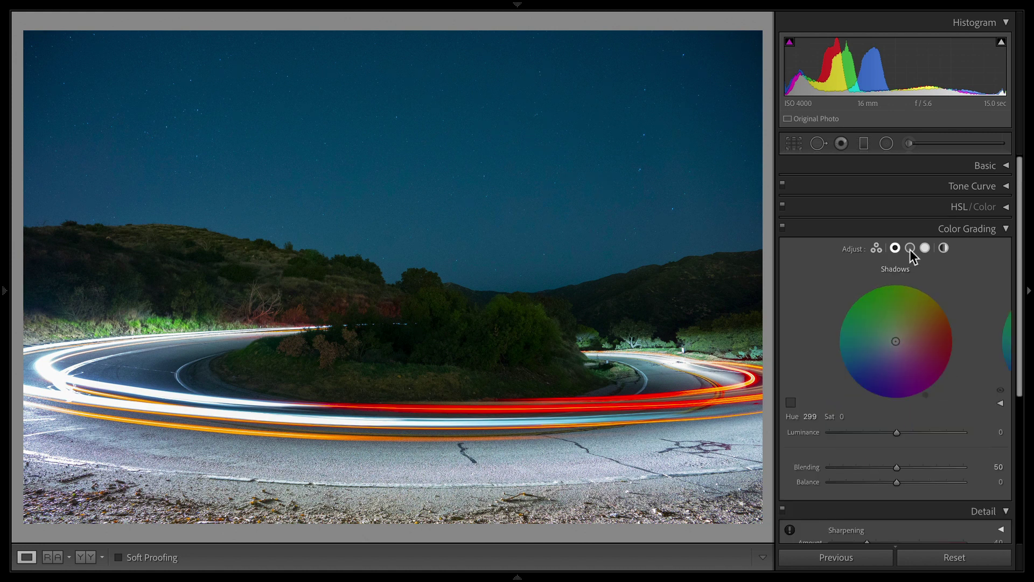
pyautogui.click(910, 248)
pyautogui.click(923, 249)
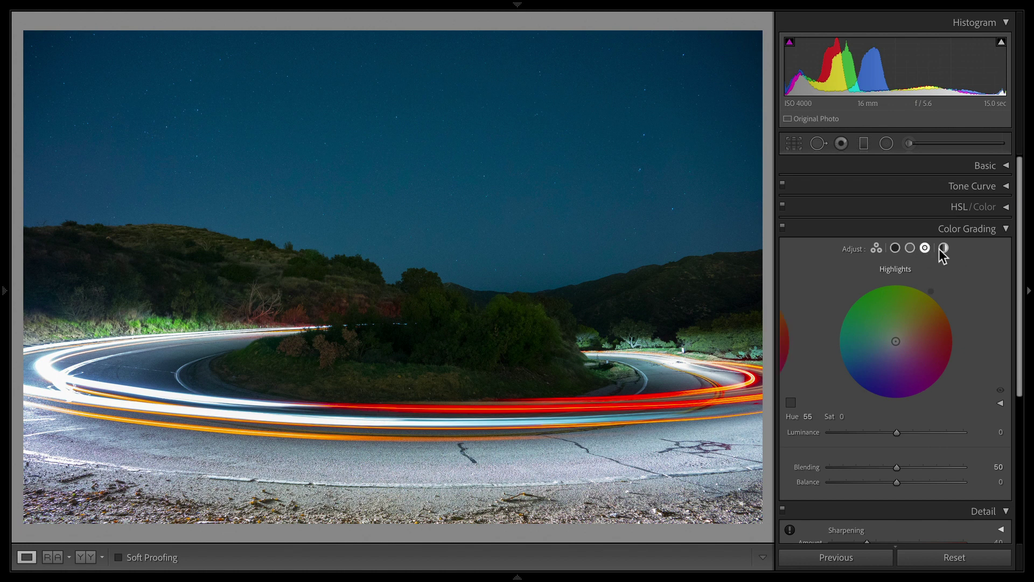
pyautogui.click(943, 248)
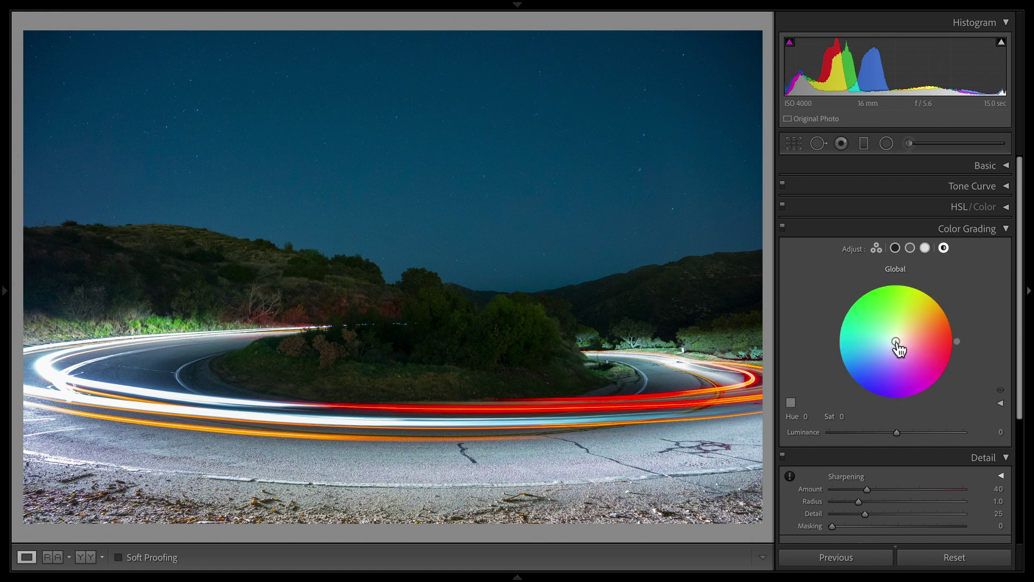
pyautogui.moveTo(896, 341); pyautogui.dragTo(926, 364)
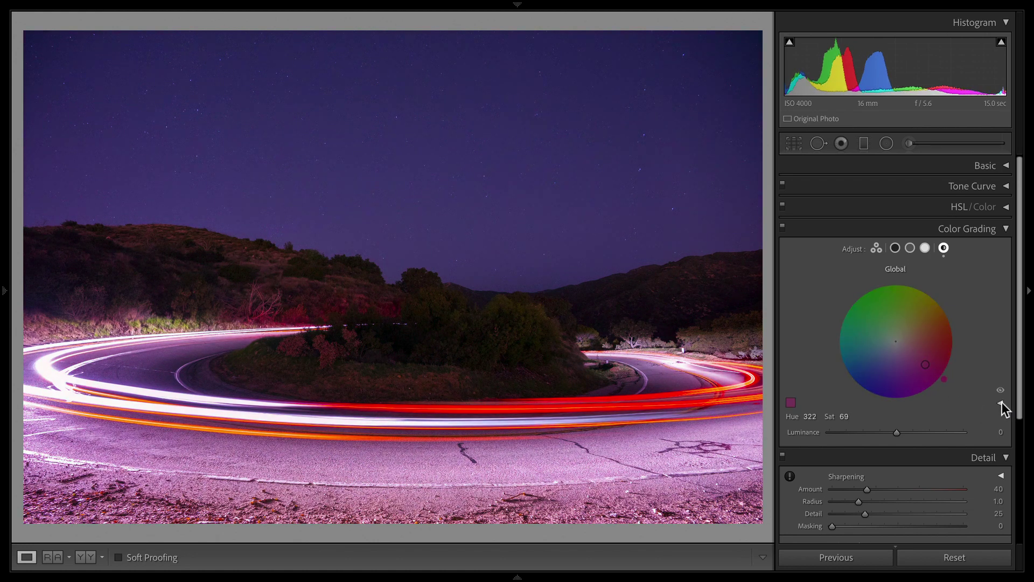
# - Try a stronger blue global tint and a luminance change, then reset the Global wheel to Saturation 0
pyautogui.click(1001, 403)
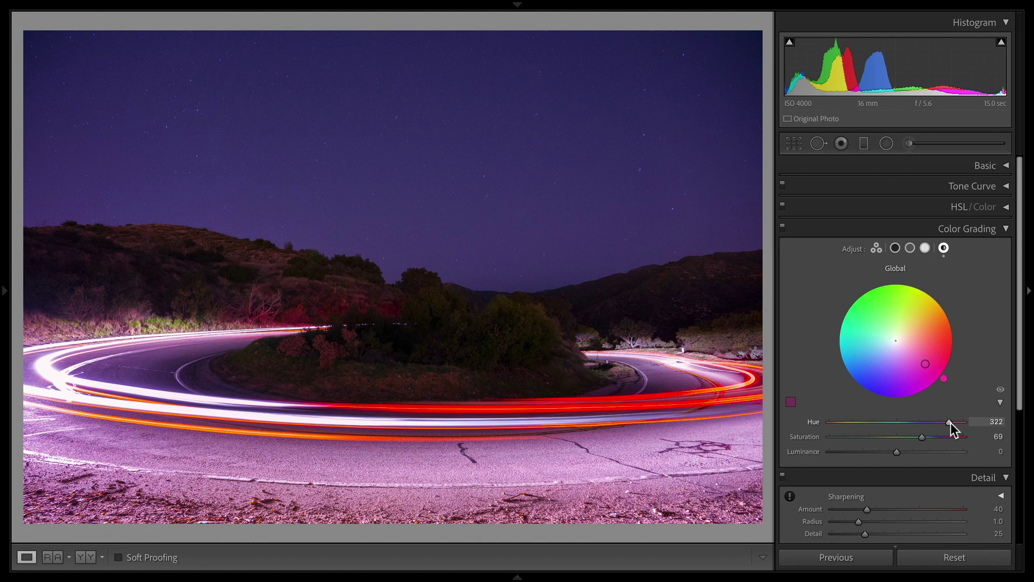
pyautogui.moveTo(951, 422); pyautogui.dragTo(912, 424)
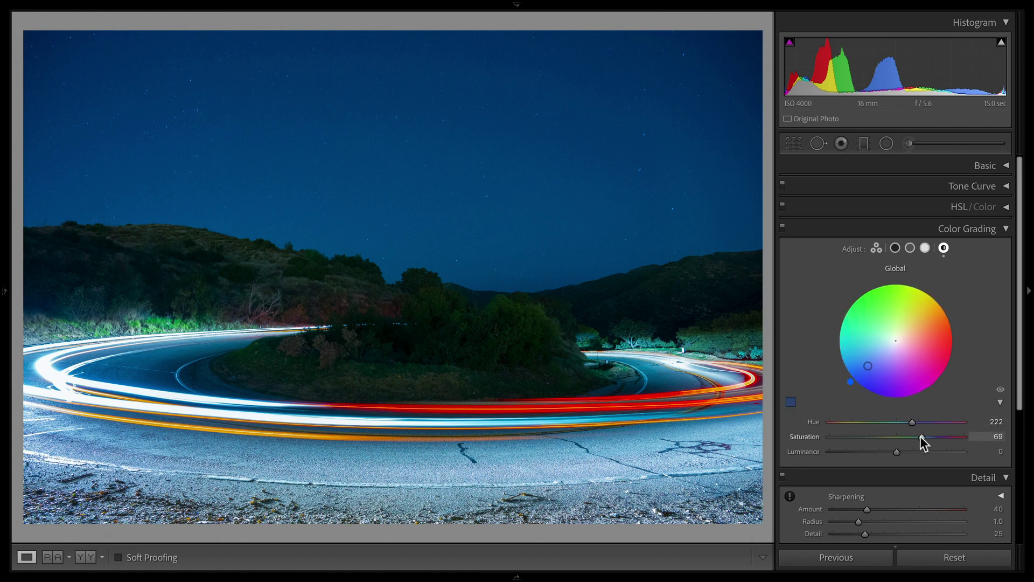
pyautogui.moveTo(920, 435)
pyautogui.mouseDown()
pyautogui.moveTo(935, 438)
pyautogui.moveTo(904, 438)
pyautogui.moveTo(938, 438)
pyautogui.moveTo(882, 439)
pyautogui.moveTo(946, 438)
pyautogui.mouseUp()
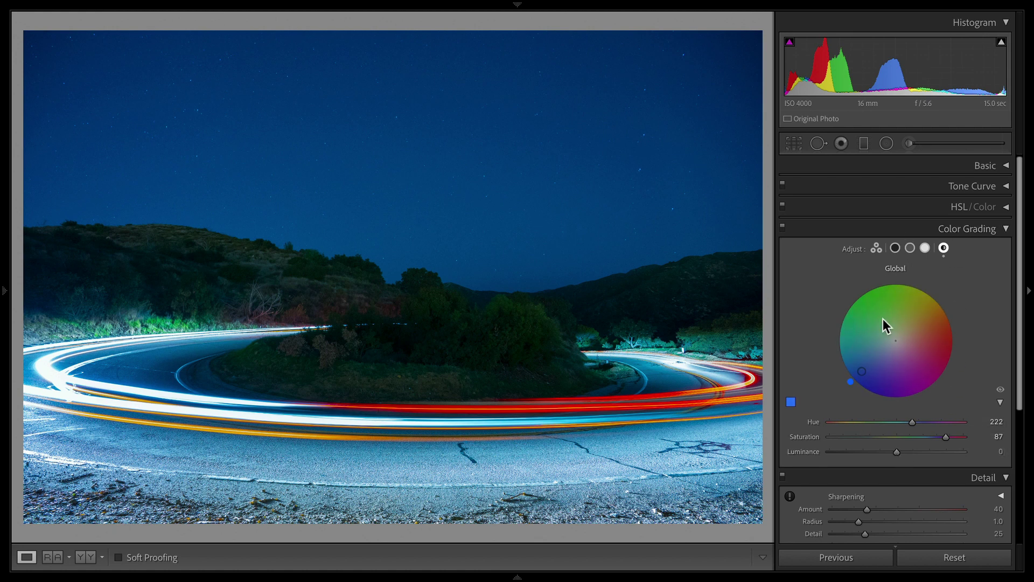
pyautogui.moveTo(896, 453); pyautogui.dragTo(839, 452)
pyautogui.doubleClick(838, 451)
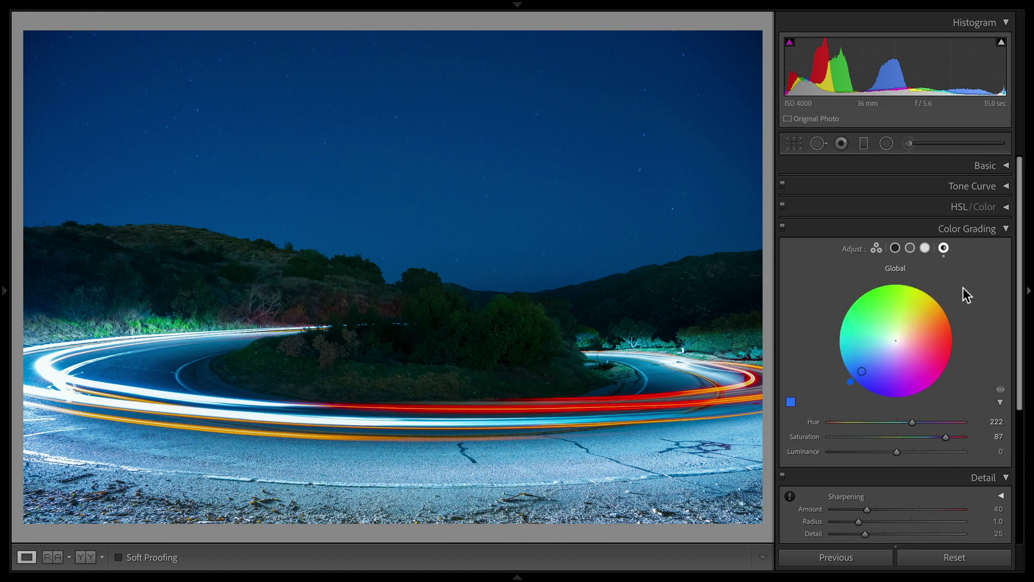
pyautogui.doubleClick(862, 371)
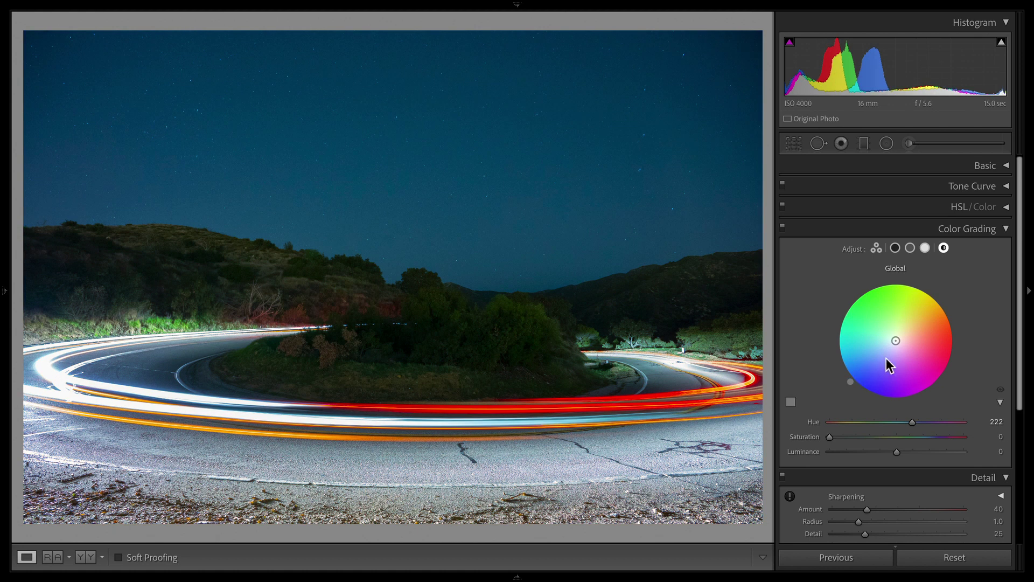
# - Grade the shadows blue at Hue 242, Saturation 62, Luminance -22
pyautogui.click(883, 249)
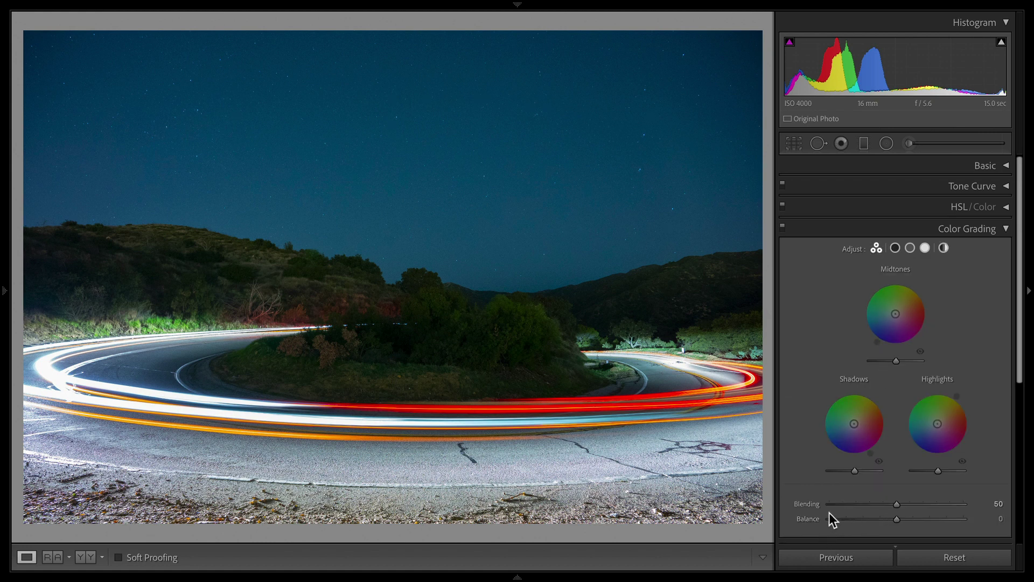
pyautogui.click(894, 248)
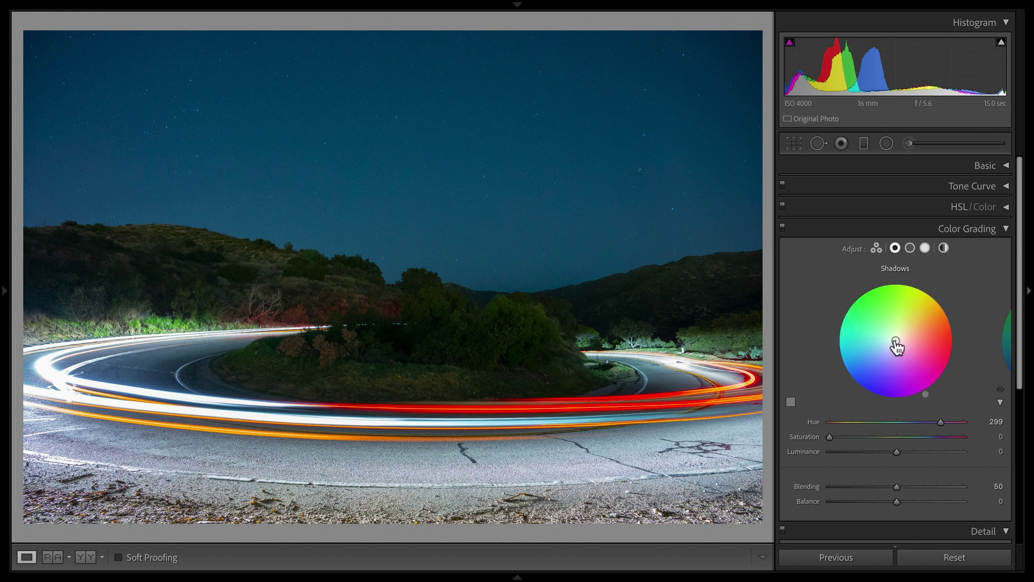
pyautogui.moveTo(896, 342); pyautogui.dragTo(875, 363)
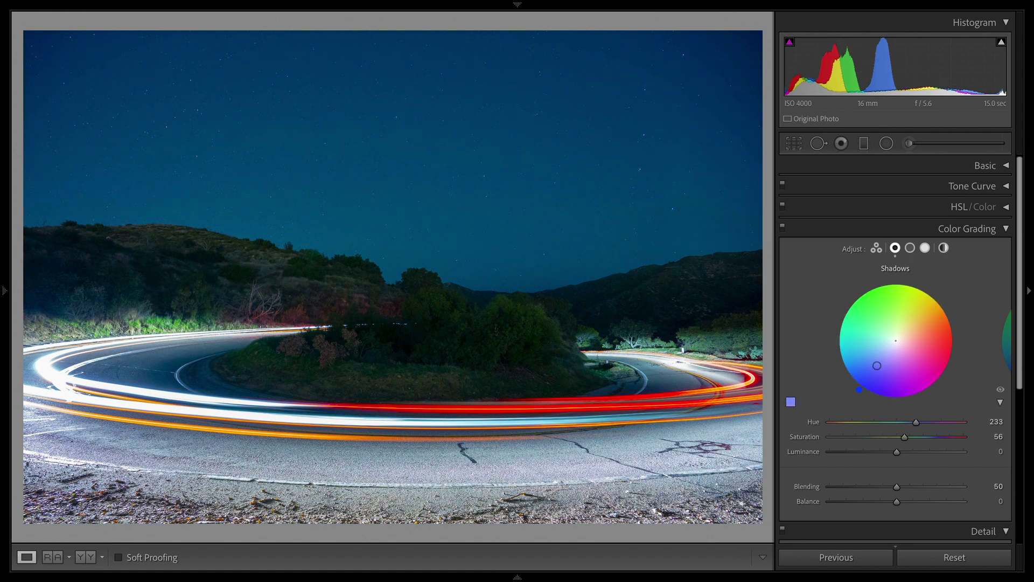
pyautogui.doubleClick(875, 365)
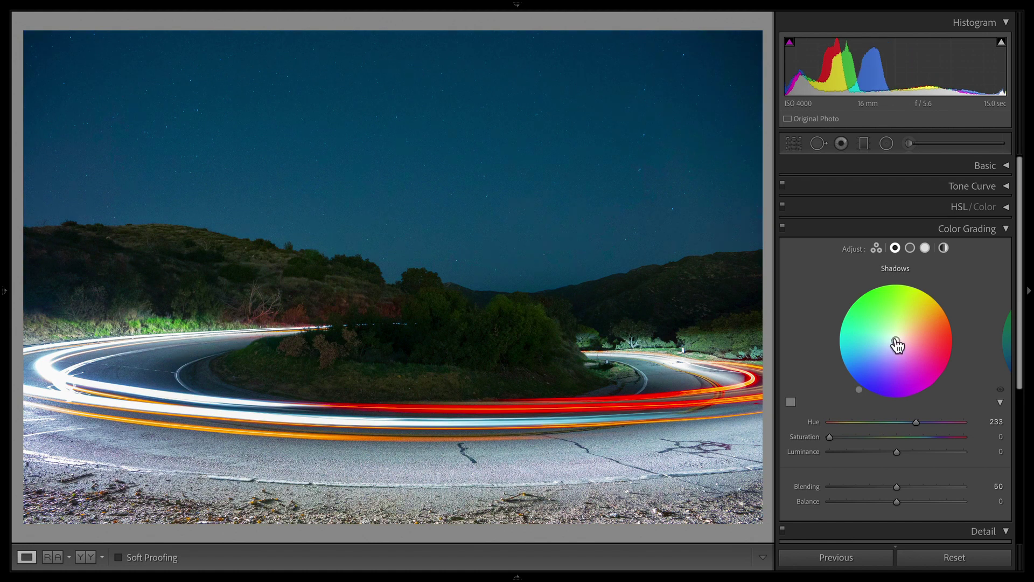
pyautogui.moveTo(896, 342); pyautogui.dragTo(882, 372)
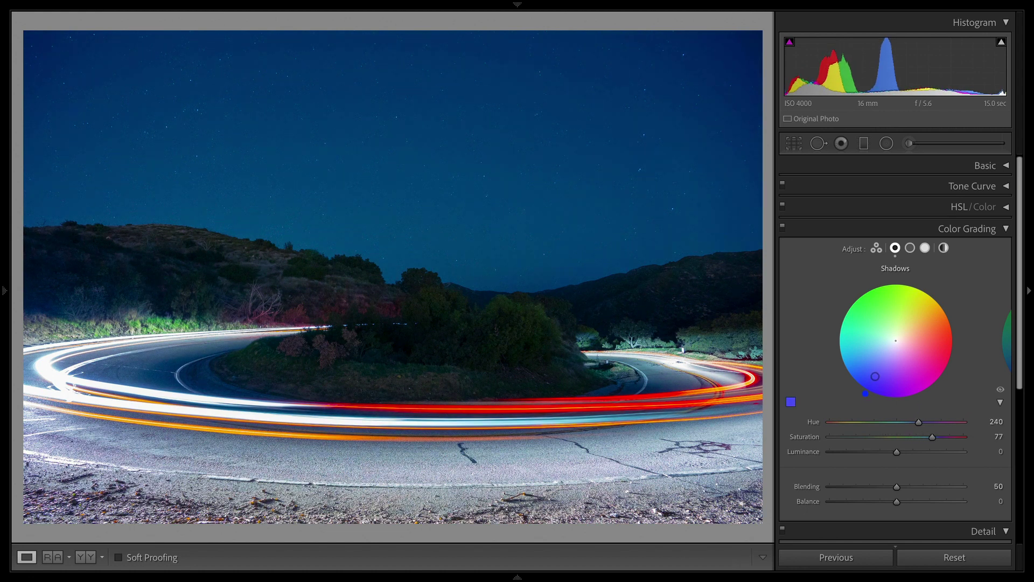
pyautogui.moveTo(875, 376); pyautogui.dragTo(880, 371)
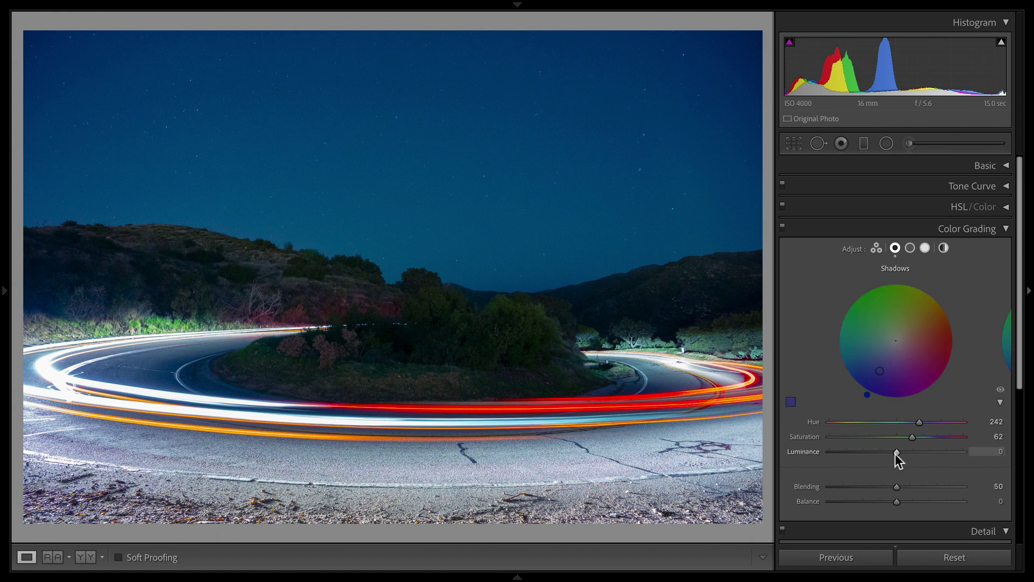
pyautogui.moveTo(896, 453); pyautogui.dragTo(883, 455)
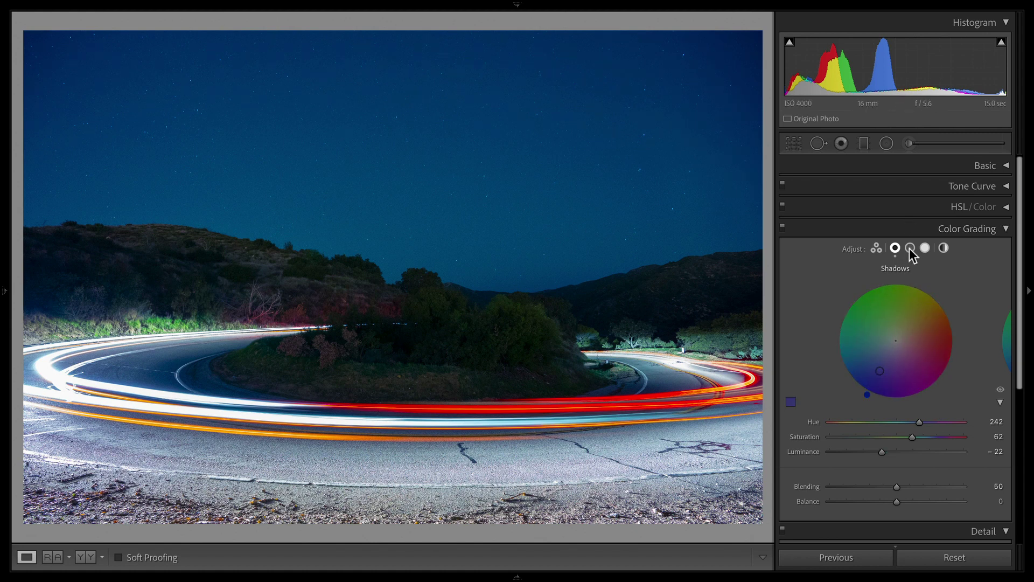
# - Grade the midtones magenta-purple at Hue 331, Saturation 78, Luminance -30
pyautogui.click(910, 249)
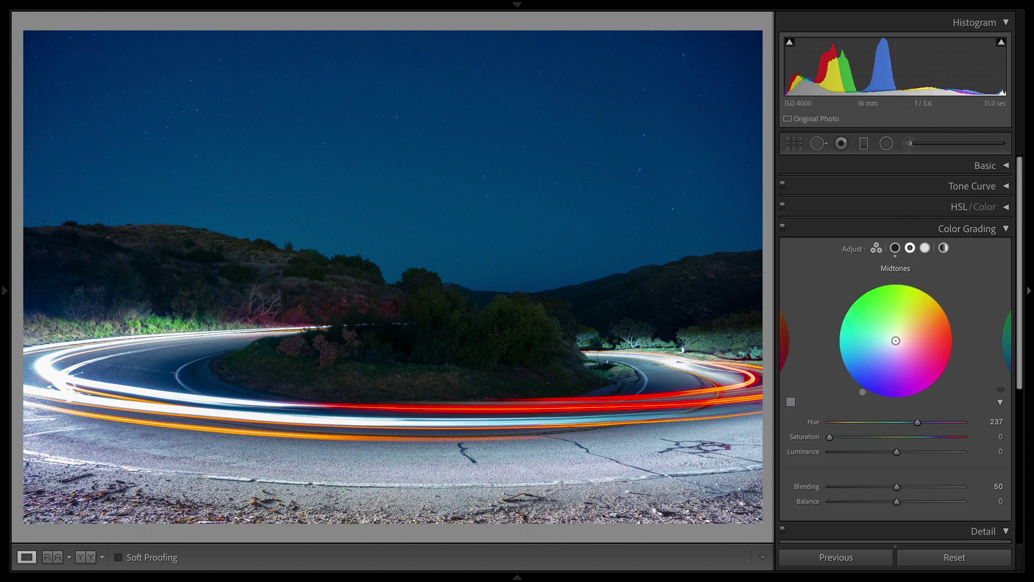
pyautogui.moveTo(896, 340); pyautogui.dragTo(895, 345)
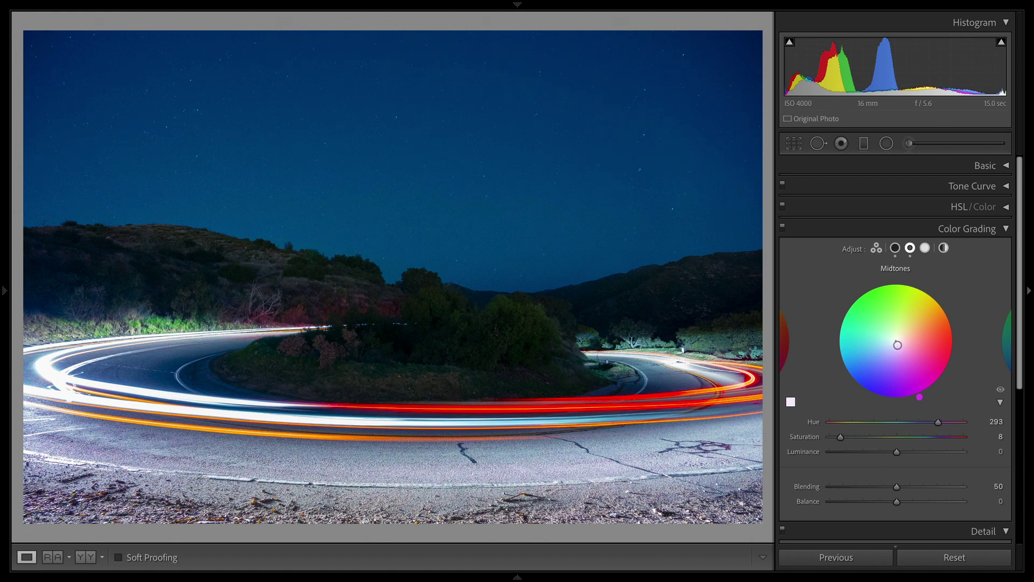
pyautogui.moveTo(898, 345); pyautogui.dragTo(933, 361)
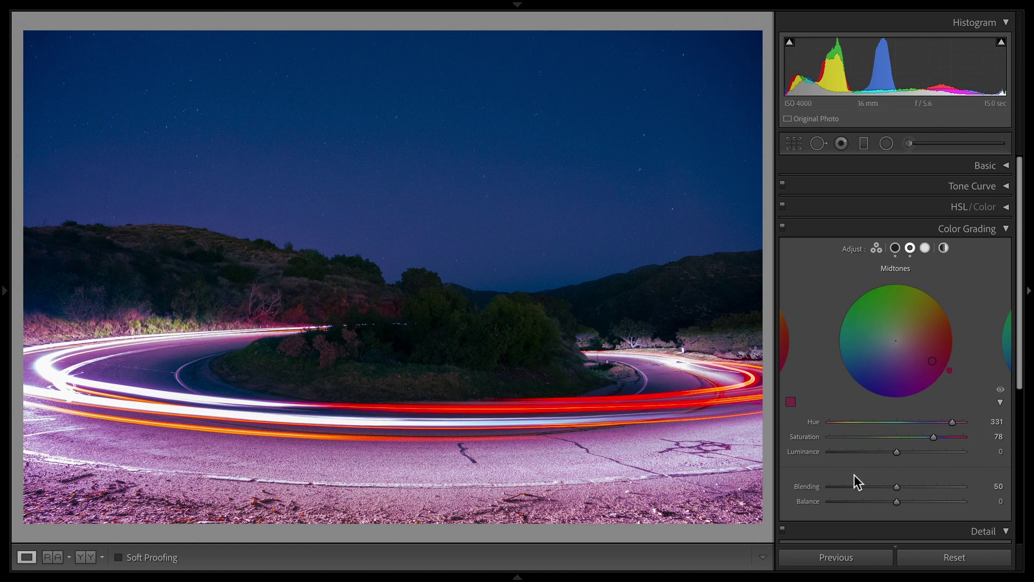
pyautogui.click(894, 452)
pyautogui.moveTo(894, 454)
pyautogui.mouseDown()
pyautogui.moveTo(845, 454)
pyautogui.moveTo(876, 457)
pyautogui.mouseUp()
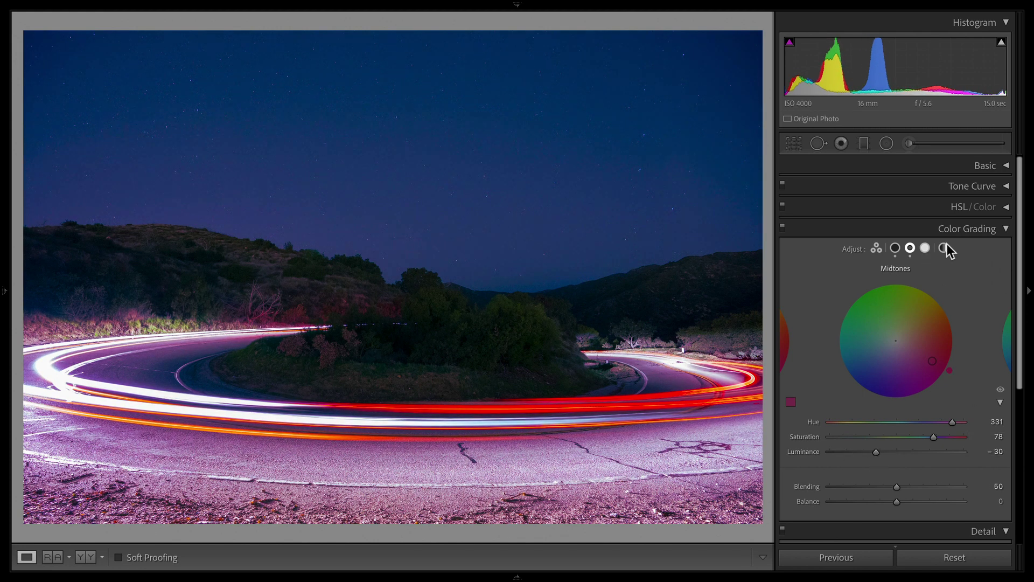
# - Grade the highlights teal-cyan at Hue 188, Saturation 87
pyautogui.click(927, 249)
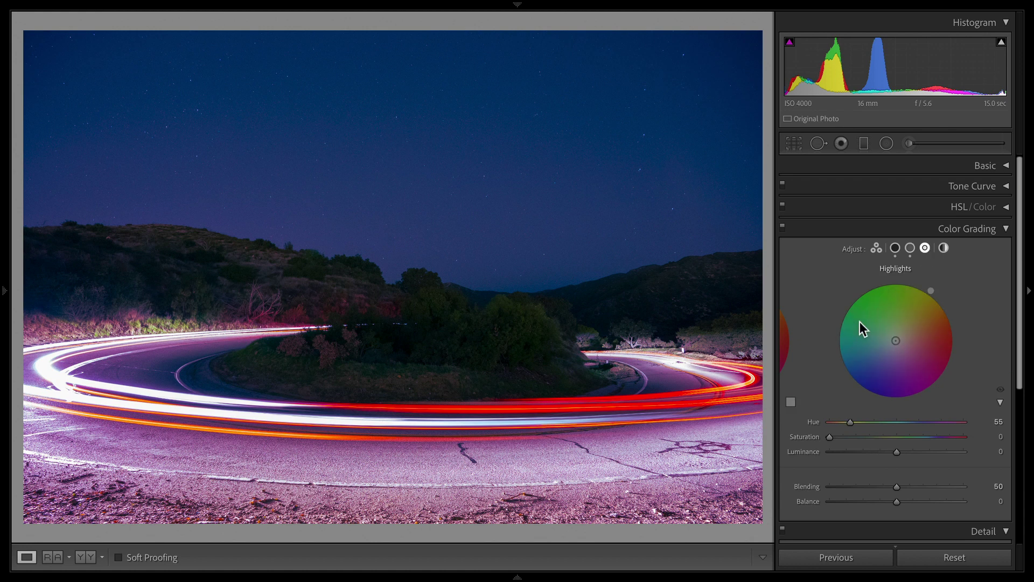
pyautogui.moveTo(896, 343); pyautogui.dragTo(849, 347)
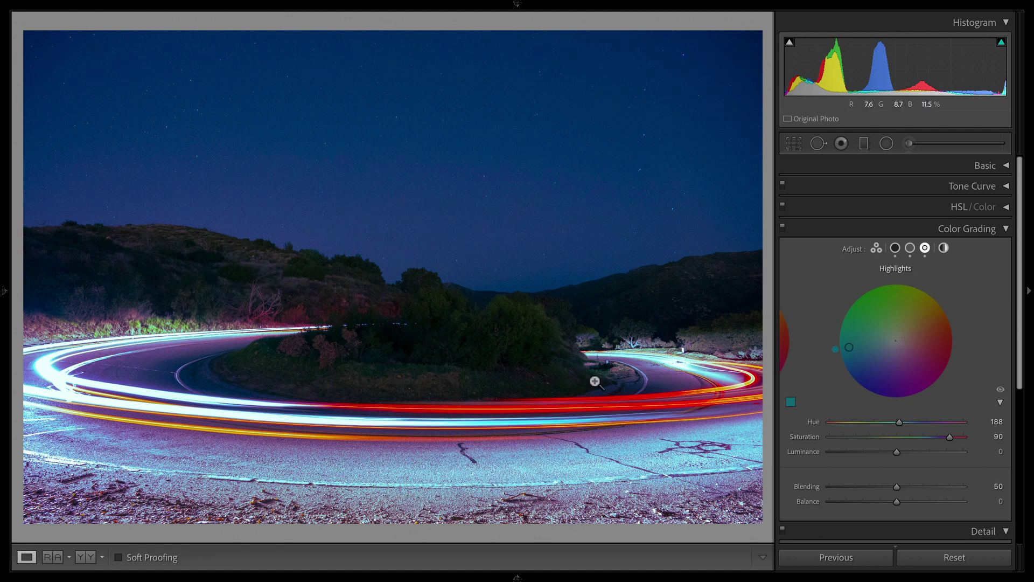
pyautogui.moveTo(849, 347); pyautogui.dragTo(851, 347)
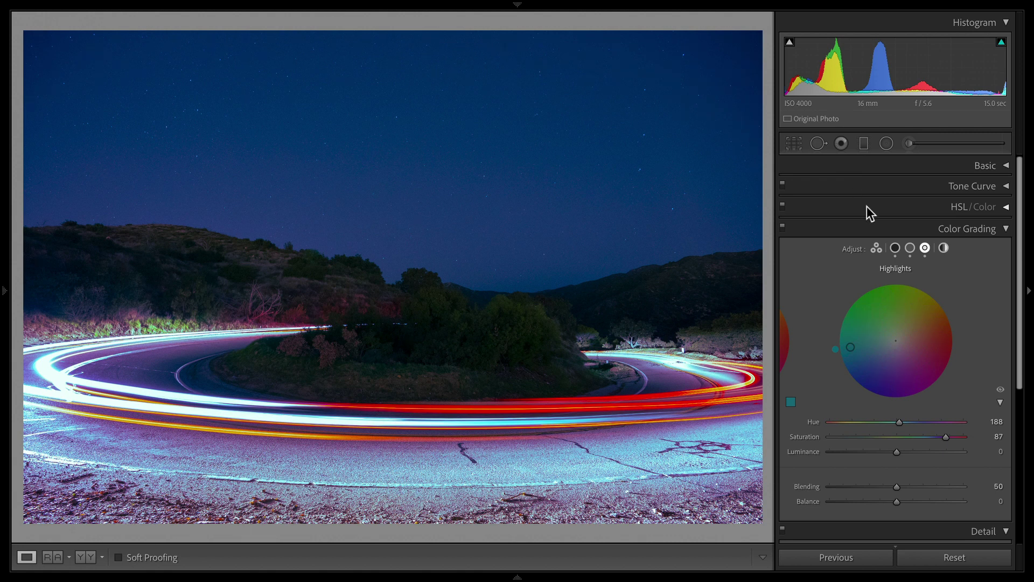
# - Switch to the 3-Way wheel view and hide then restore the shadows tint to compare
pyautogui.click(876, 249)
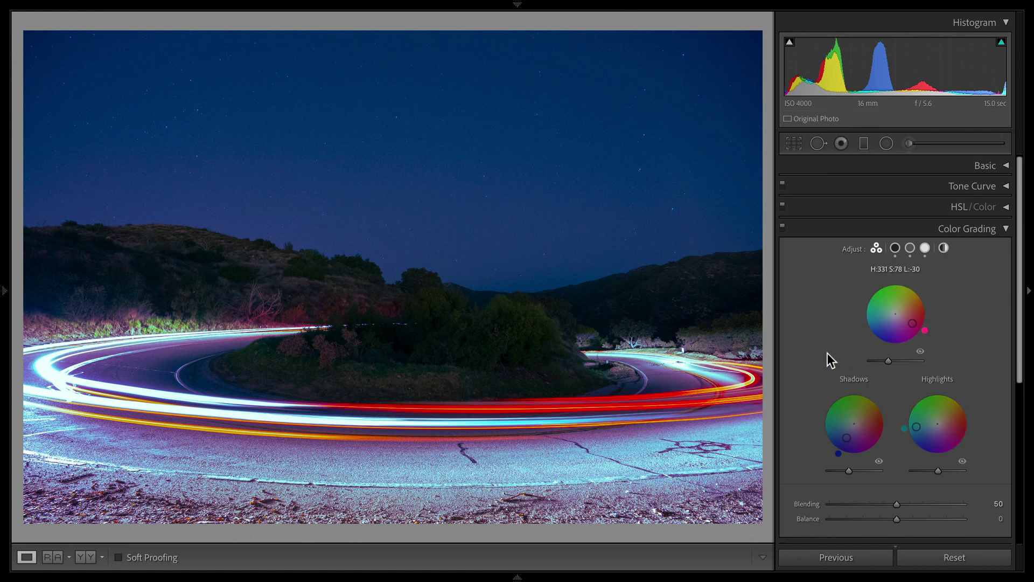
pyautogui.scroll(-1, 803, 350)
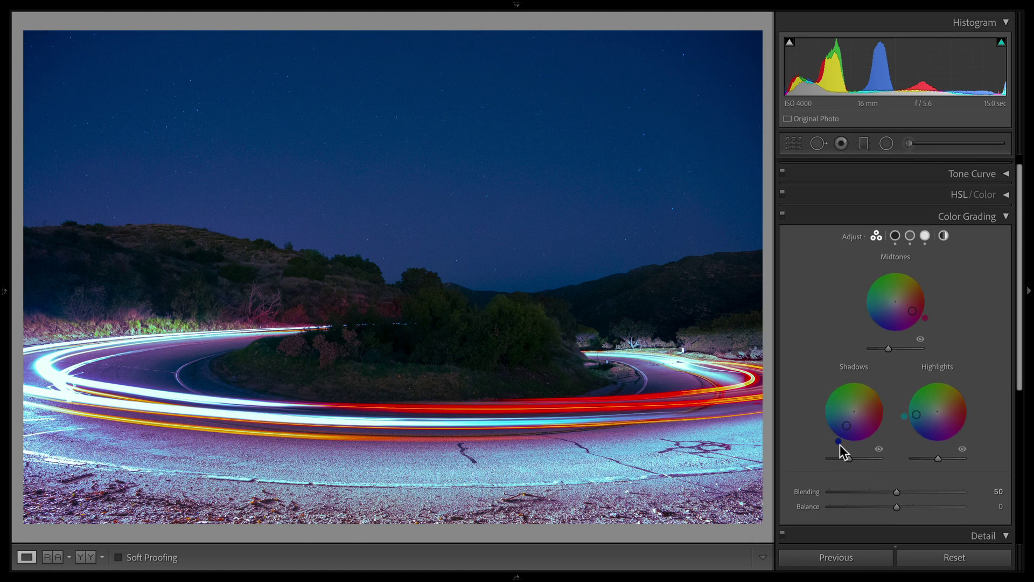
pyautogui.click(879, 449)
pyautogui.click(879, 450)
# - Experiment with the grading Balance slider between its shadow and highlight extremes
pyautogui.doubleClick(895, 506)
pyautogui.moveTo(894, 507); pyautogui.dragTo(835, 505)
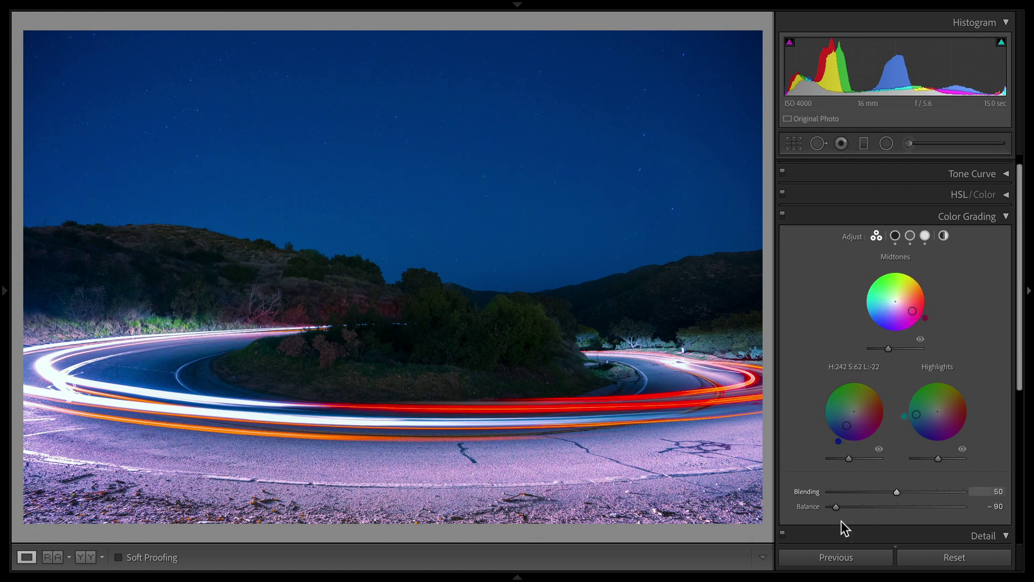
pyautogui.moveTo(836, 506)
pyautogui.mouseDown()
pyautogui.moveTo(892, 510)
pyautogui.moveTo(837, 509)
pyautogui.mouseUp()
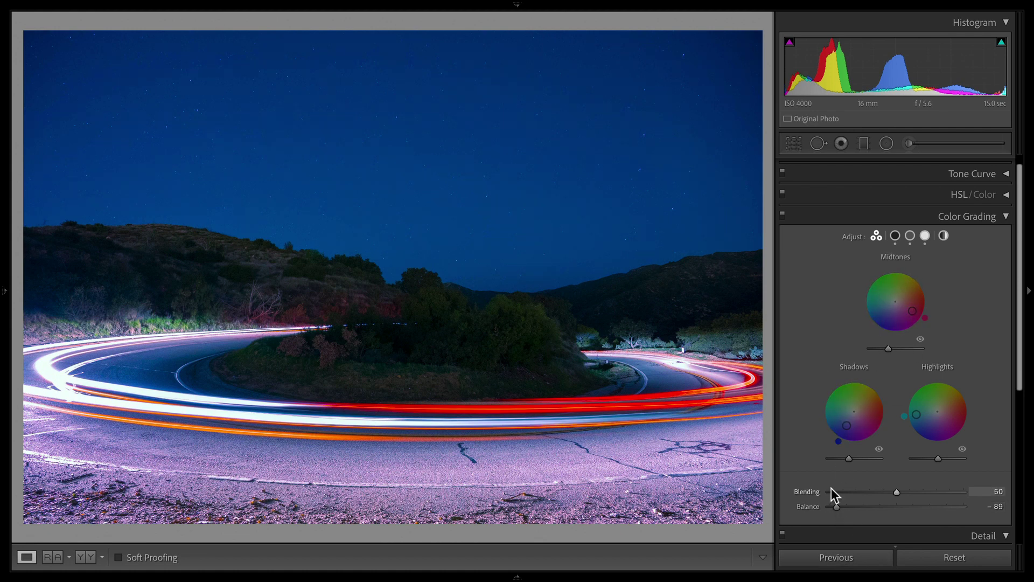
pyautogui.moveTo(839, 508); pyautogui.dragTo(957, 507)
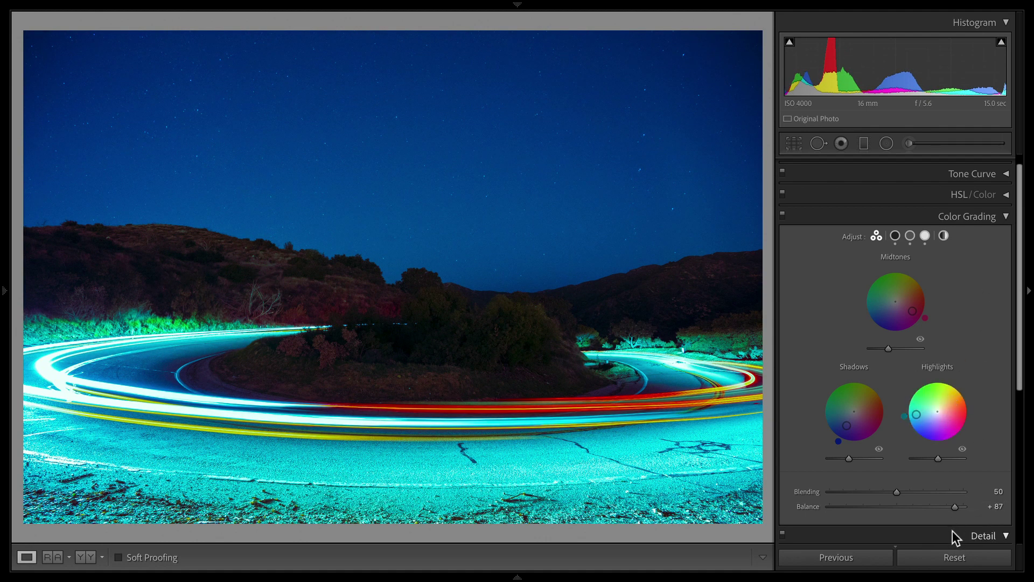
pyautogui.moveTo(953, 508)
pyautogui.mouseDown()
pyautogui.moveTo(935, 506)
pyautogui.moveTo(955, 506)
pyautogui.mouseUp()
pyautogui.click(955, 506)
pyautogui.moveTo(955, 506); pyautogui.dragTo(870, 515)
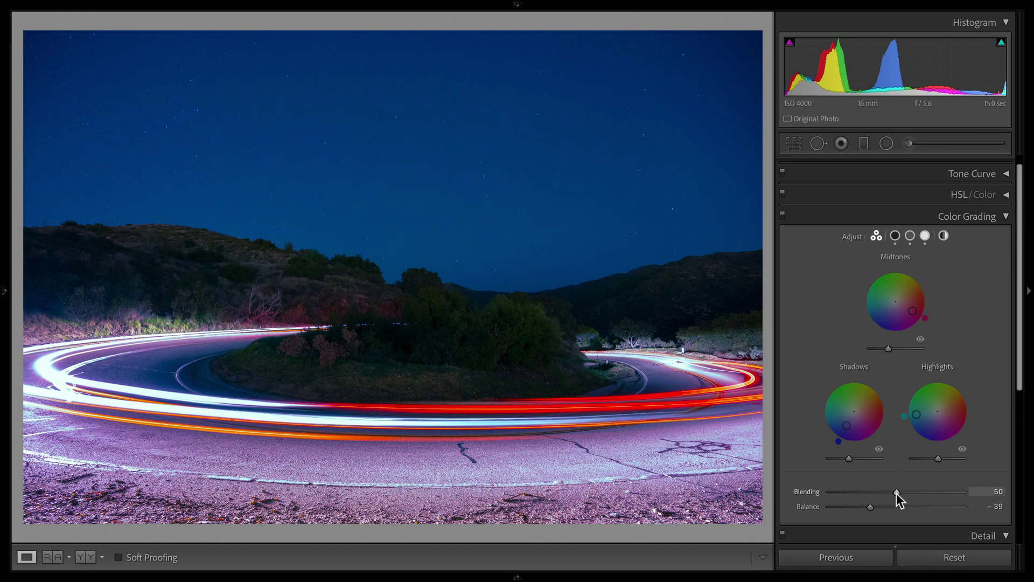
# - Compare Blending values and settle on Blending 65, then fine-tune Balance to -19
pyautogui.moveTo(897, 492); pyautogui.dragTo(978, 495)
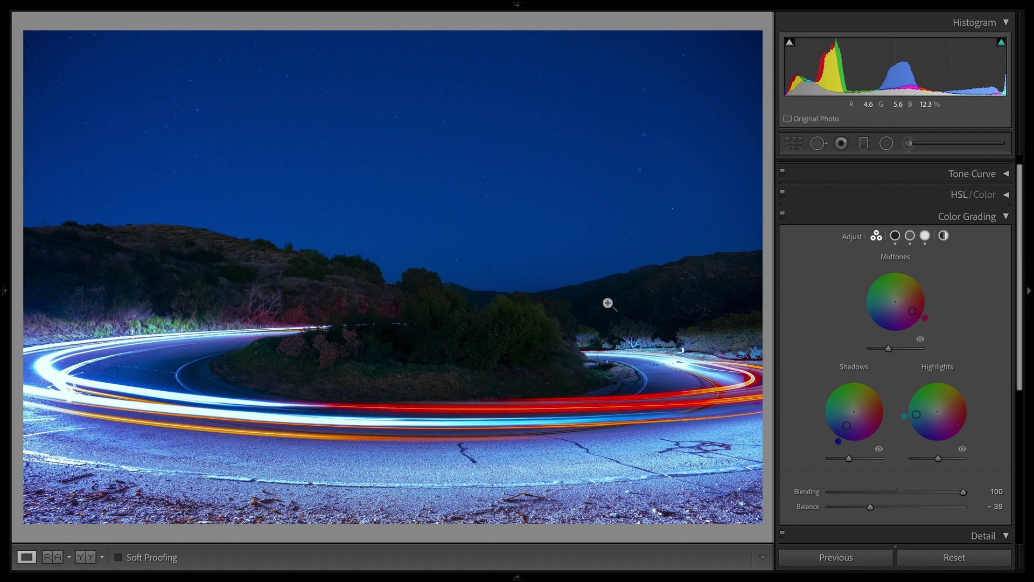
pyautogui.moveTo(945, 489); pyautogui.dragTo(837, 500)
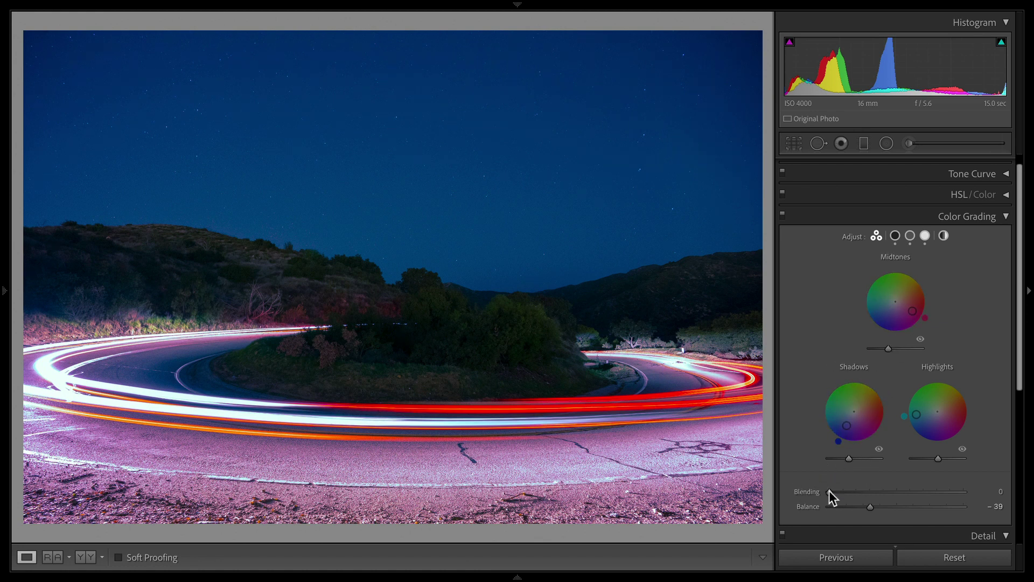
pyautogui.moveTo(832, 490); pyautogui.dragTo(925, 495)
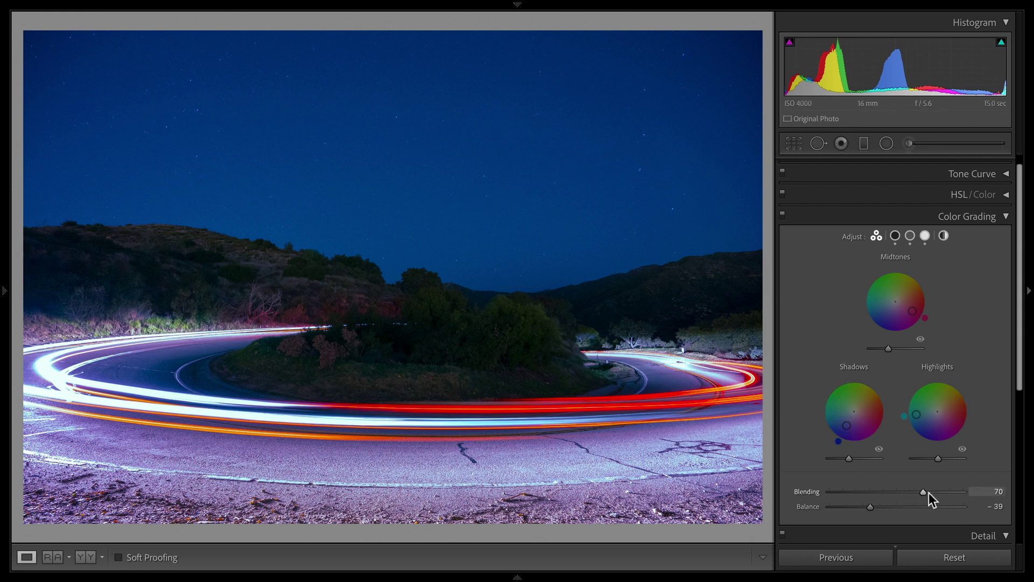
pyautogui.moveTo(929, 493); pyautogui.dragTo(753, 493)
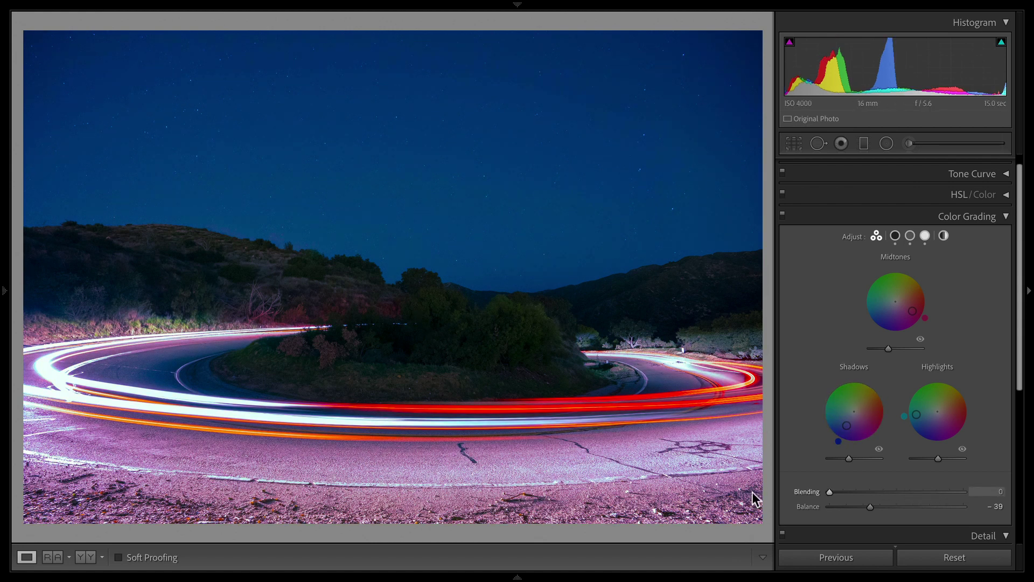
pyautogui.moveTo(830, 492); pyautogui.dragTo(883, 520)
pyautogui.moveTo(891, 556); pyautogui.dragTo(942, 534)
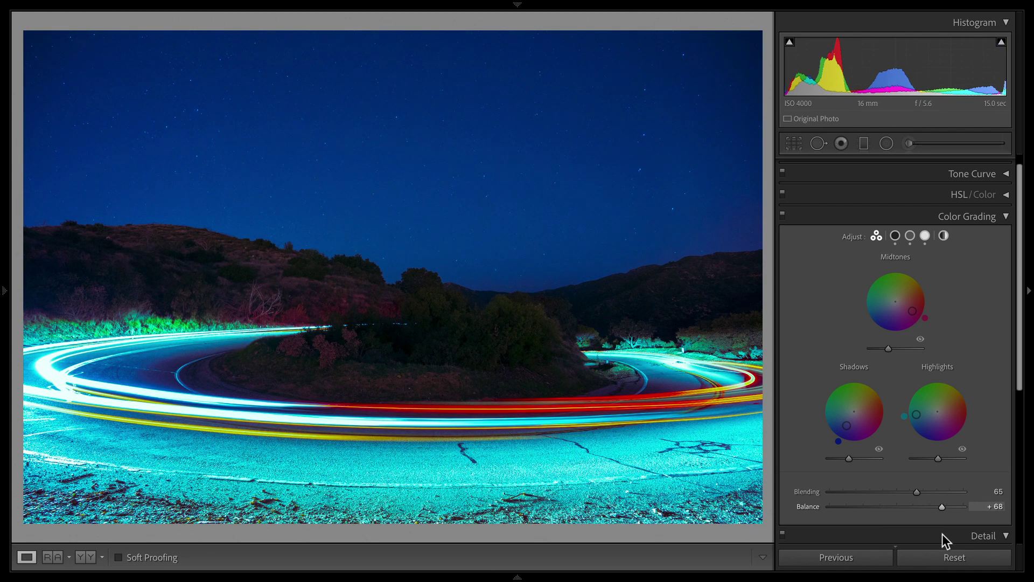
pyautogui.moveTo(942, 534); pyautogui.dragTo(881, 532)
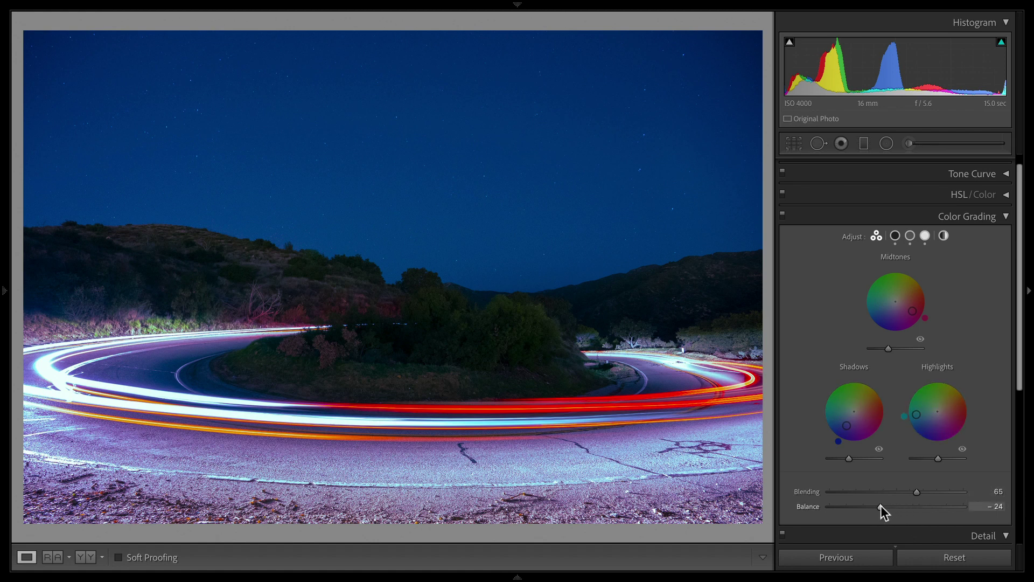
pyautogui.moveTo(880, 505); pyautogui.dragTo(884, 506)
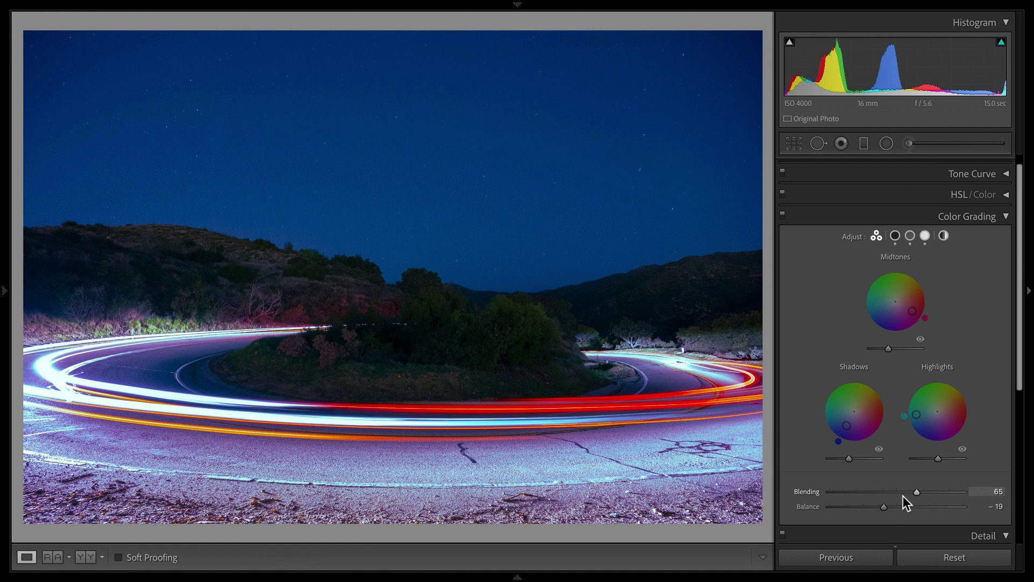
pyautogui.press('\\')
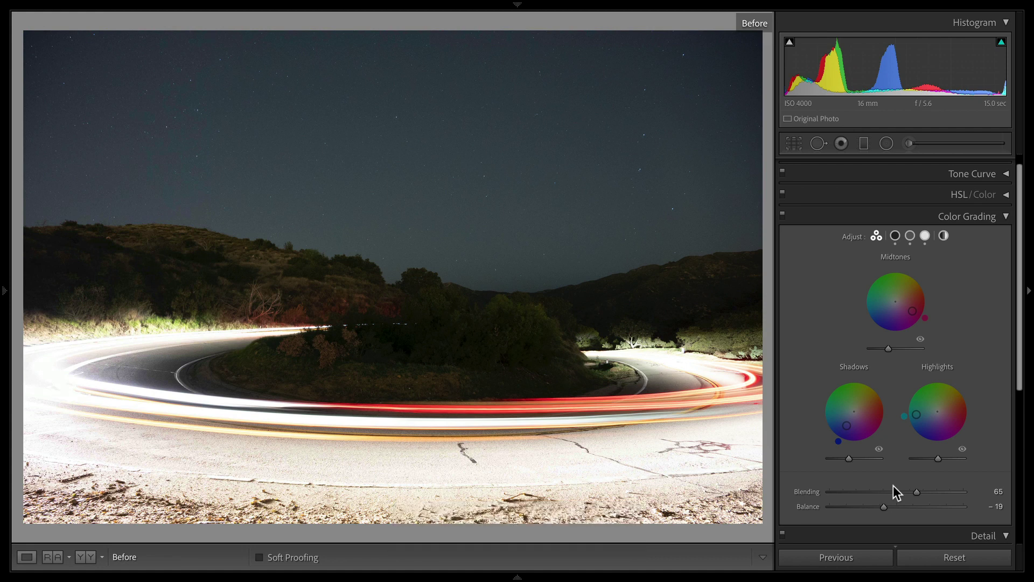
pyautogui.press('\\')
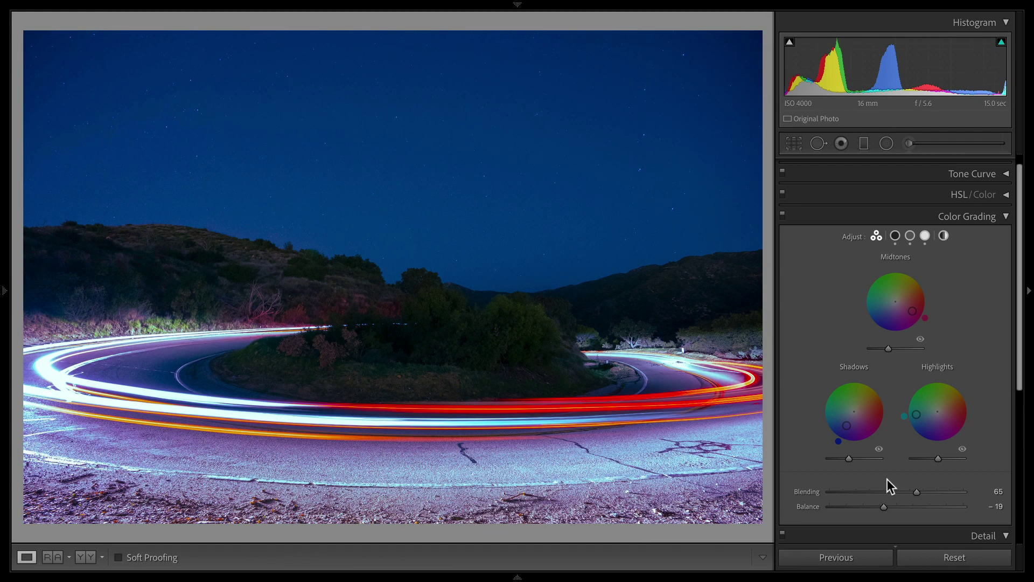
pyautogui.click(784, 217)
pyautogui.click(783, 218)
pyautogui.click(786, 218)
pyautogui.click(785, 218)
pyautogui.click(785, 217)
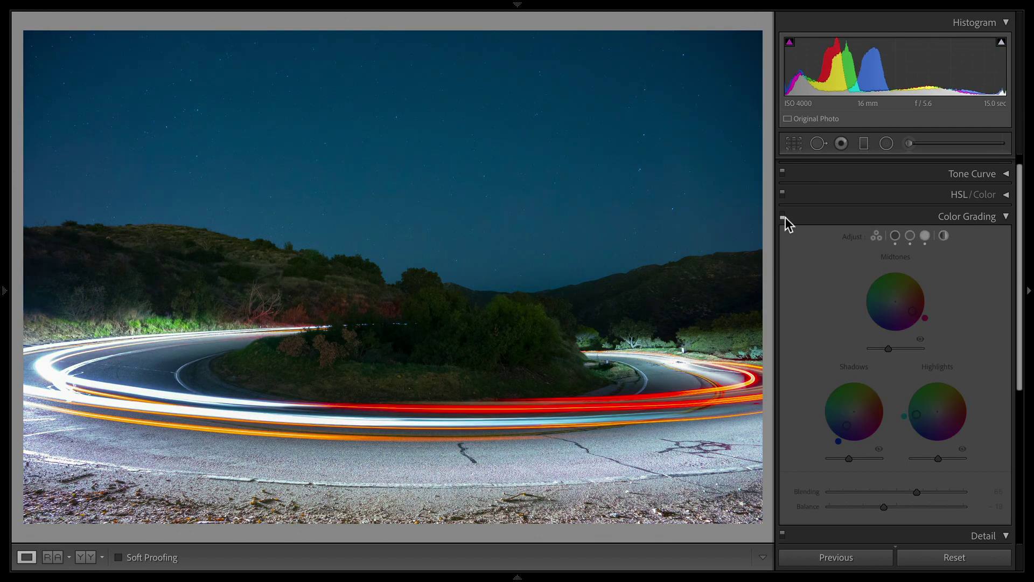
pyautogui.click(785, 218)
pyautogui.click(785, 218)
pyautogui.click(785, 218)
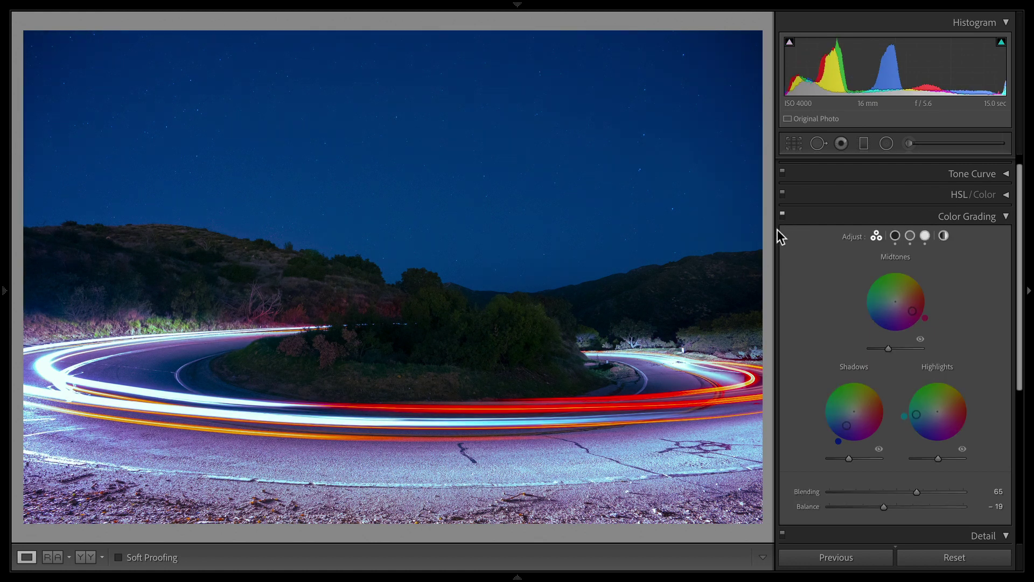
# - Open the concert hall photo from the filmstrip, then hide the filmstrip
pyautogui.click(529, 573)
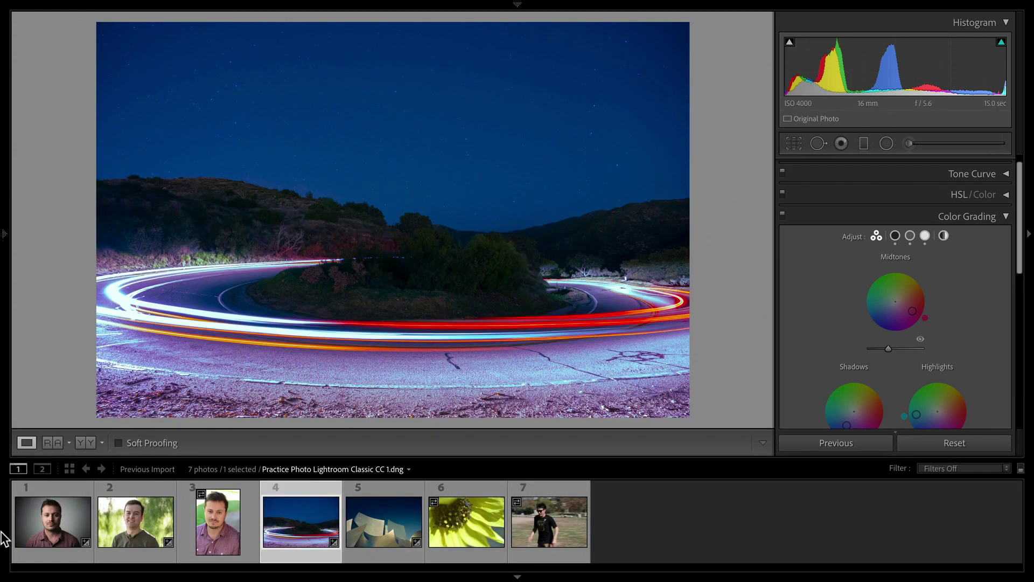
pyautogui.click(34, 534)
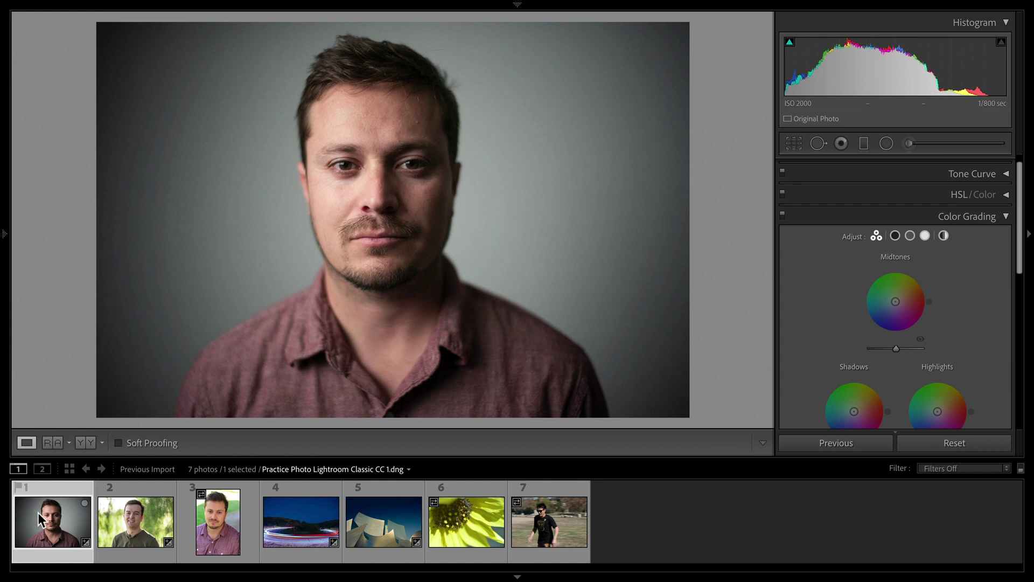
pyautogui.click(406, 527)
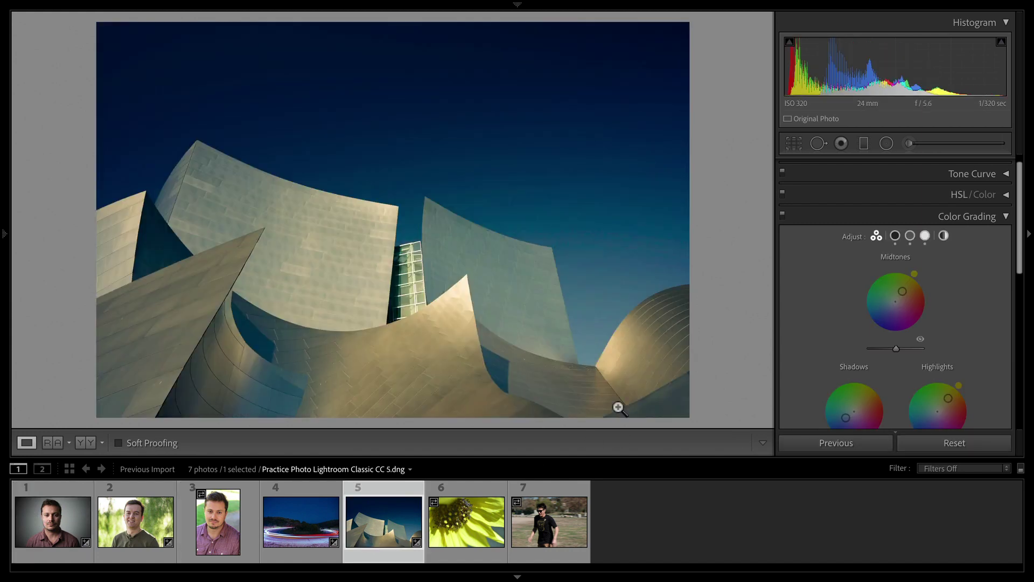
pyautogui.click(520, 575)
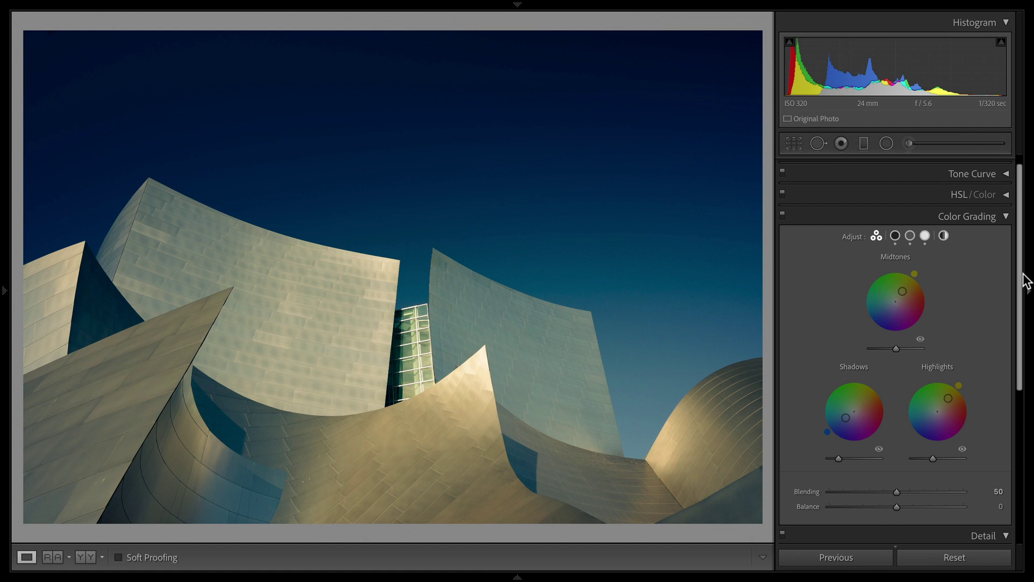
# - Review the concert hall's shadows, midtones and highlights grades, ending on yellow highlights (hue 61, saturation 67)
pyautogui.click(894, 237)
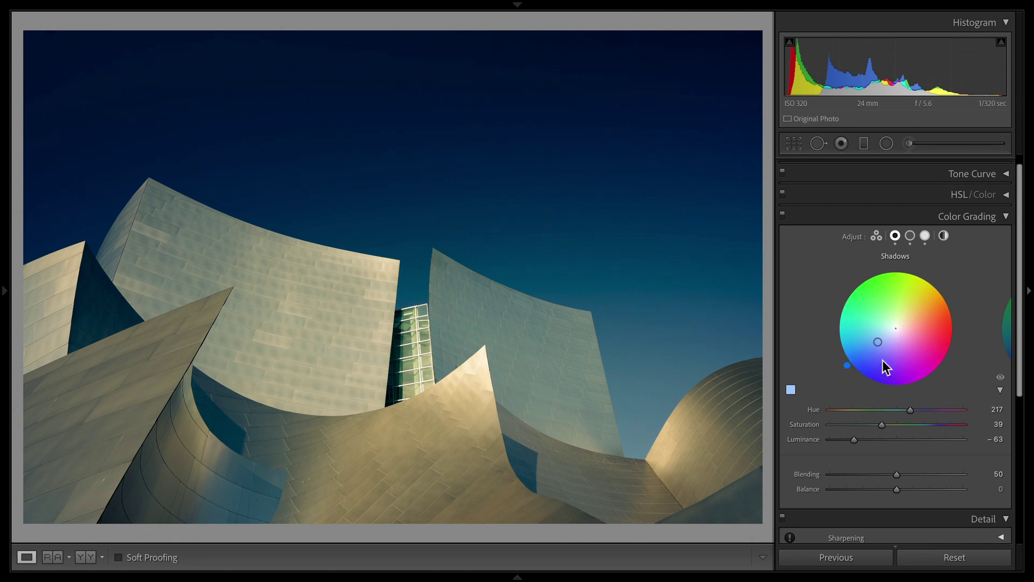
pyautogui.click(912, 237)
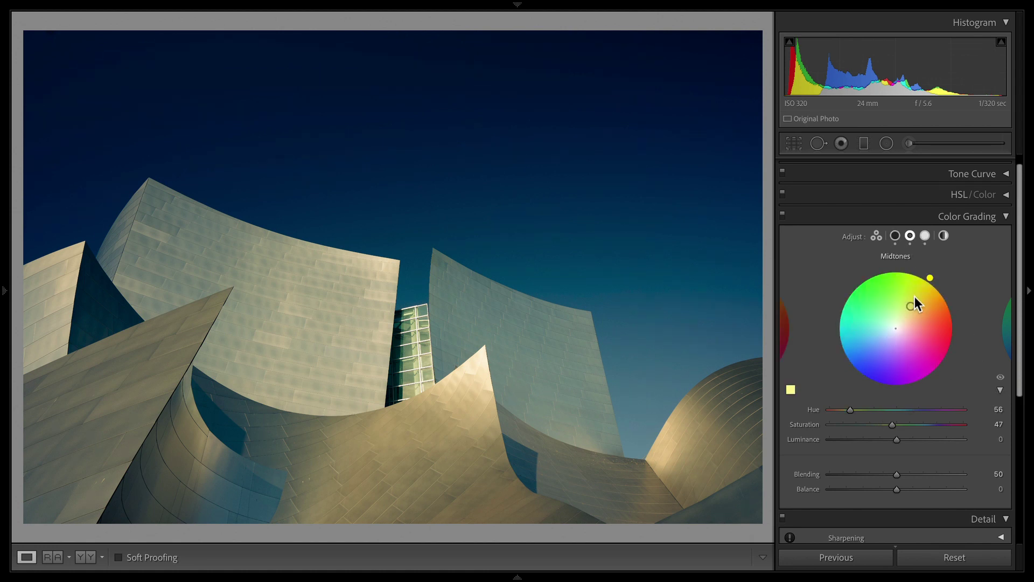
pyautogui.click(925, 237)
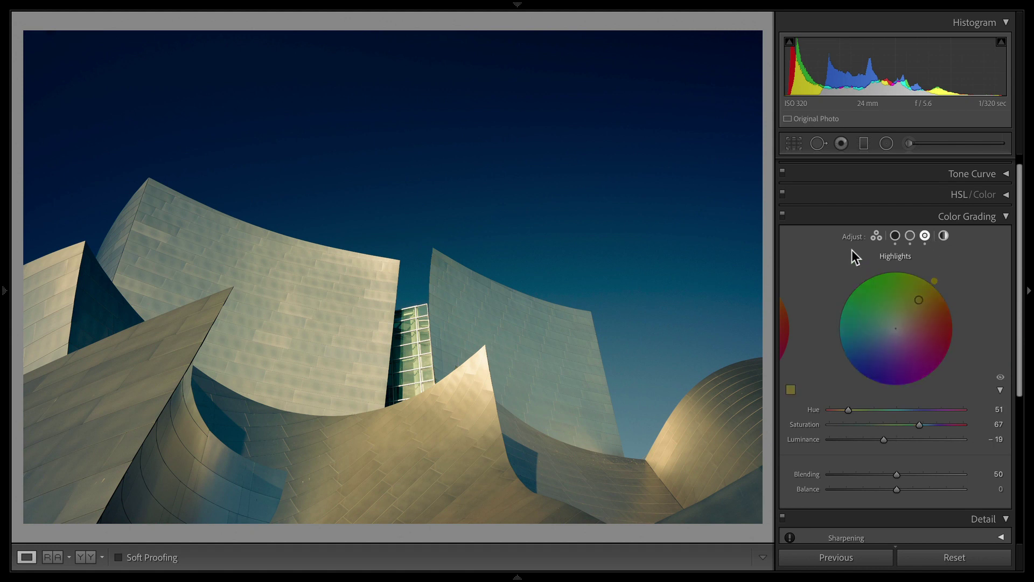
pyautogui.click(876, 236)
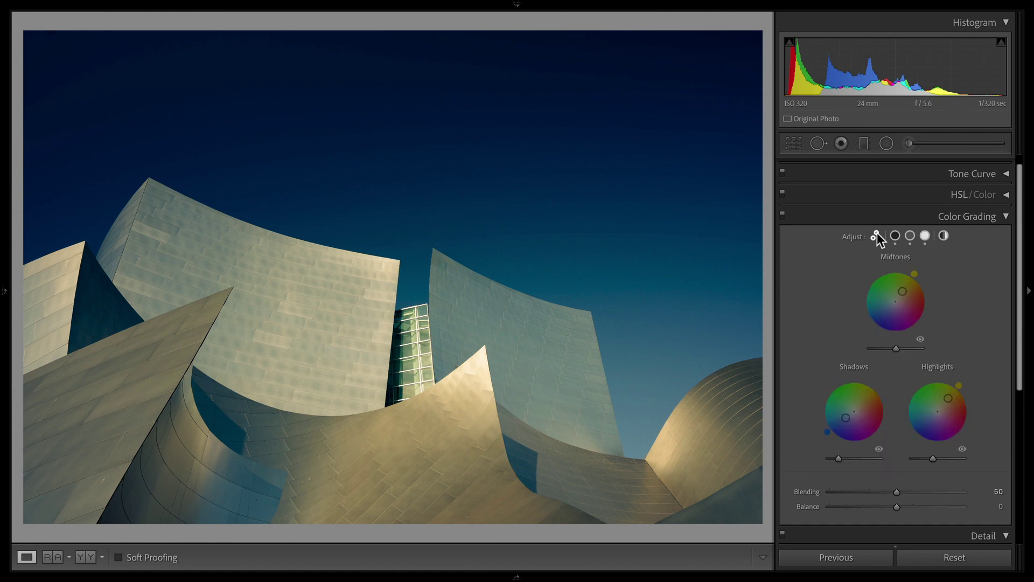
pyautogui.click(921, 341)
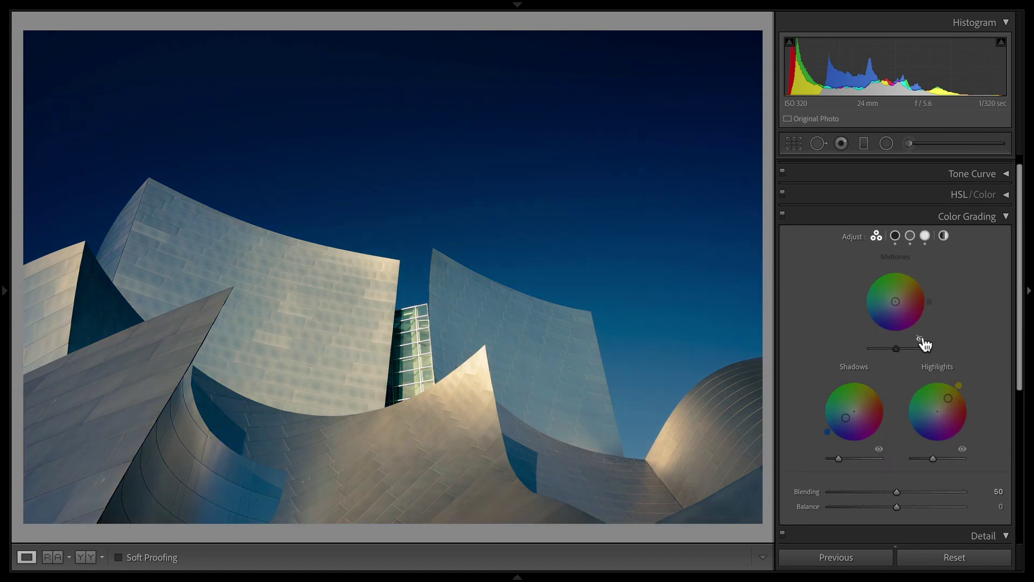
pyautogui.click(921, 341)
pyautogui.click(922, 342)
pyautogui.click(921, 341)
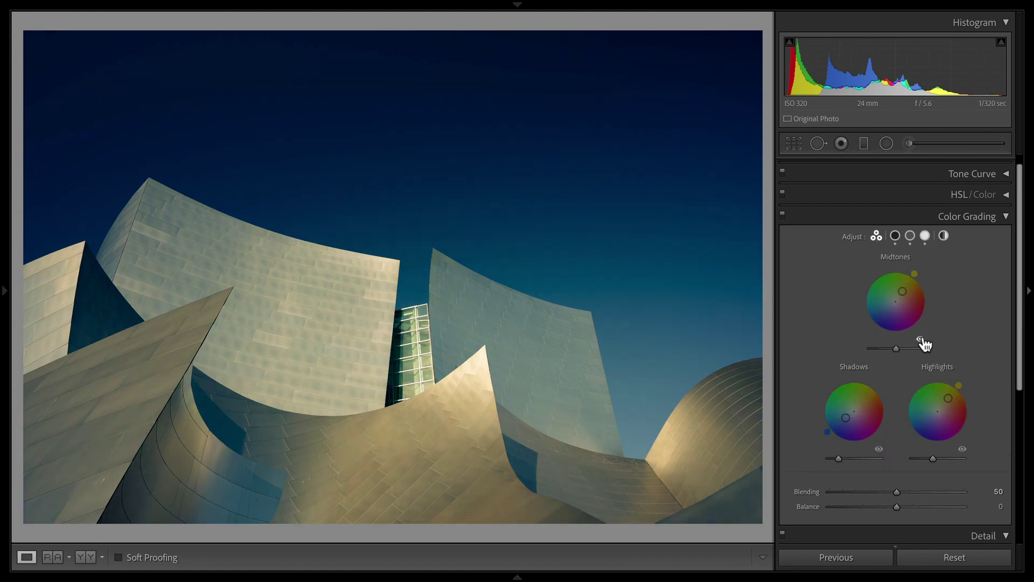
pyautogui.click(963, 450)
pyautogui.click(963, 450)
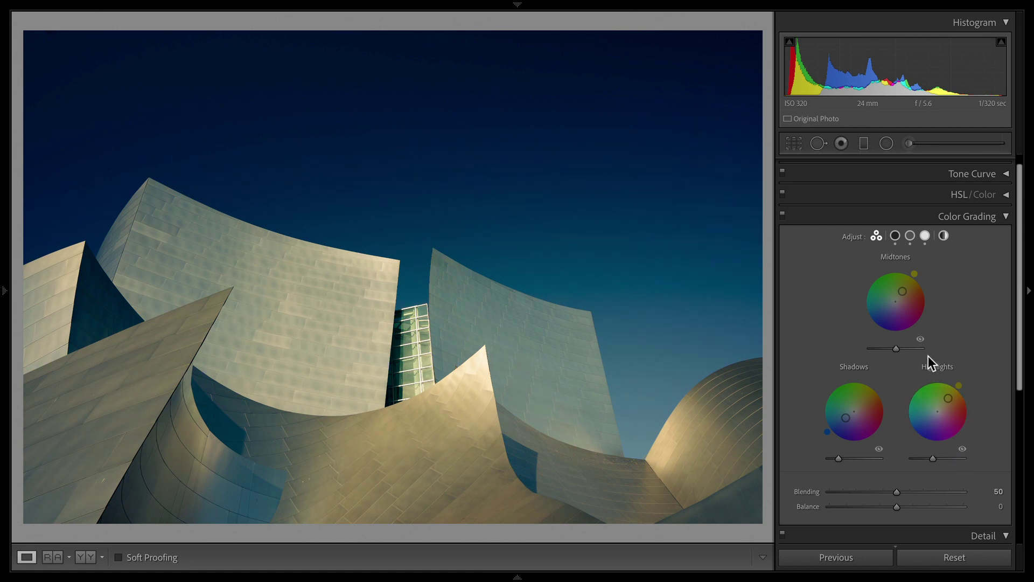
pyautogui.click(921, 341)
pyautogui.click(922, 341)
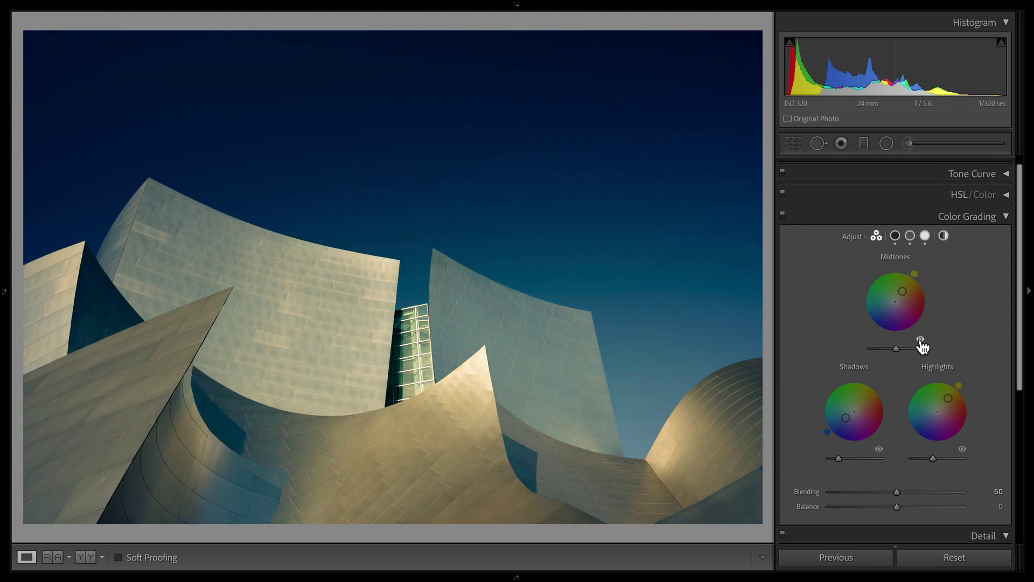
pyautogui.click(880, 450)
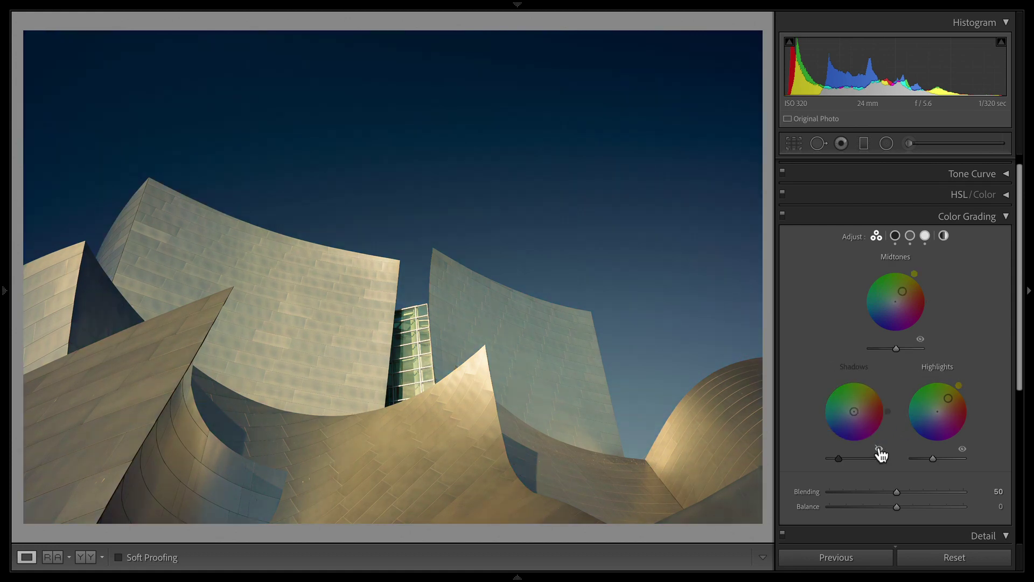
pyautogui.click(880, 451)
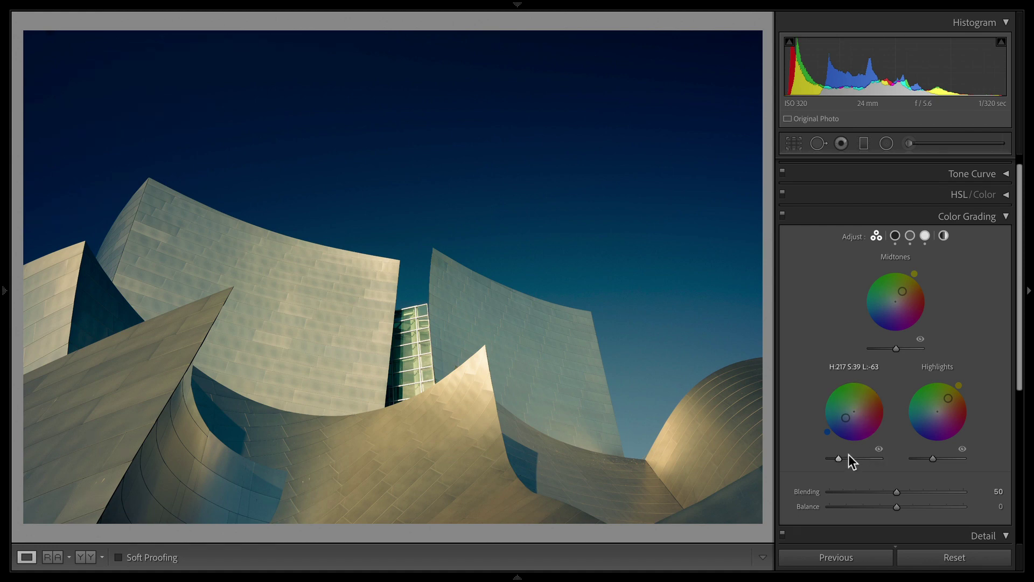
# - Lift the concert hall photo's Shadows luminance slightly, leaving Blending at 50 and Balance at 0
pyautogui.moveTo(844, 458)
pyautogui.mouseDown()
pyautogui.moveTo(857, 459)
pyautogui.moveTo(844, 464)
pyautogui.mouseUp()
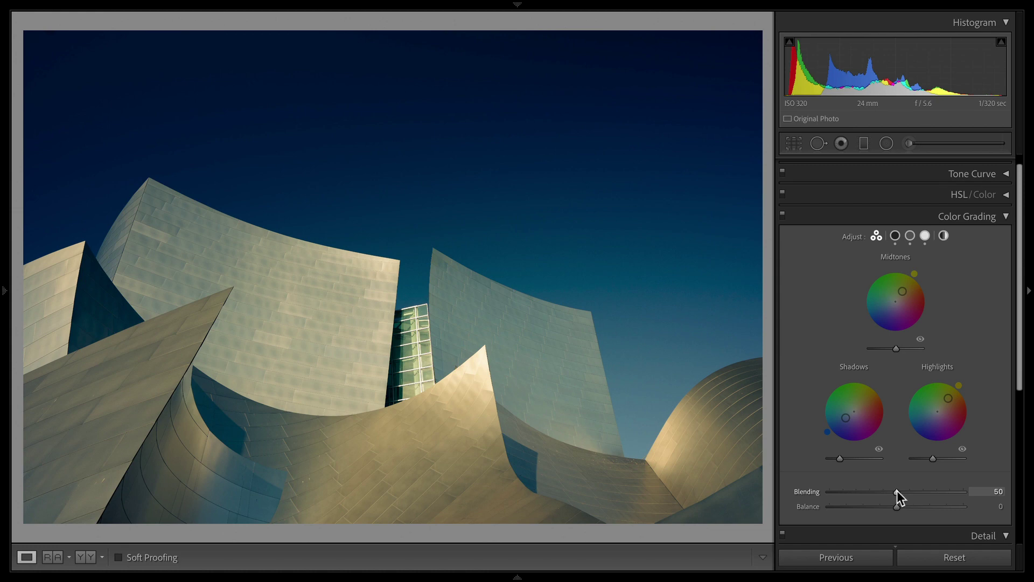
pyautogui.moveTo(896, 491); pyautogui.dragTo(924, 491)
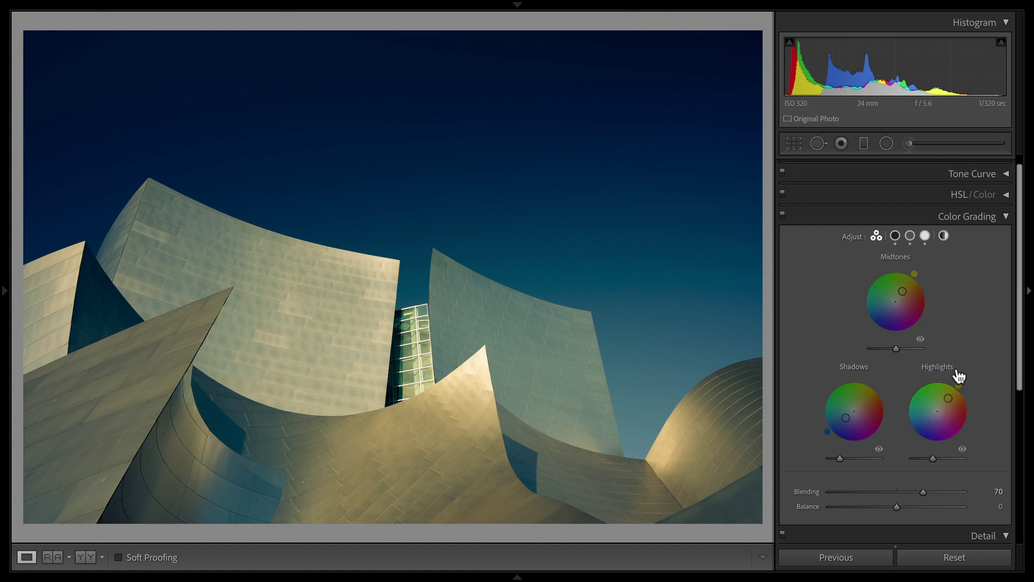
pyautogui.moveTo(926, 489); pyautogui.dragTo(973, 509)
pyautogui.doubleClick(922, 492)
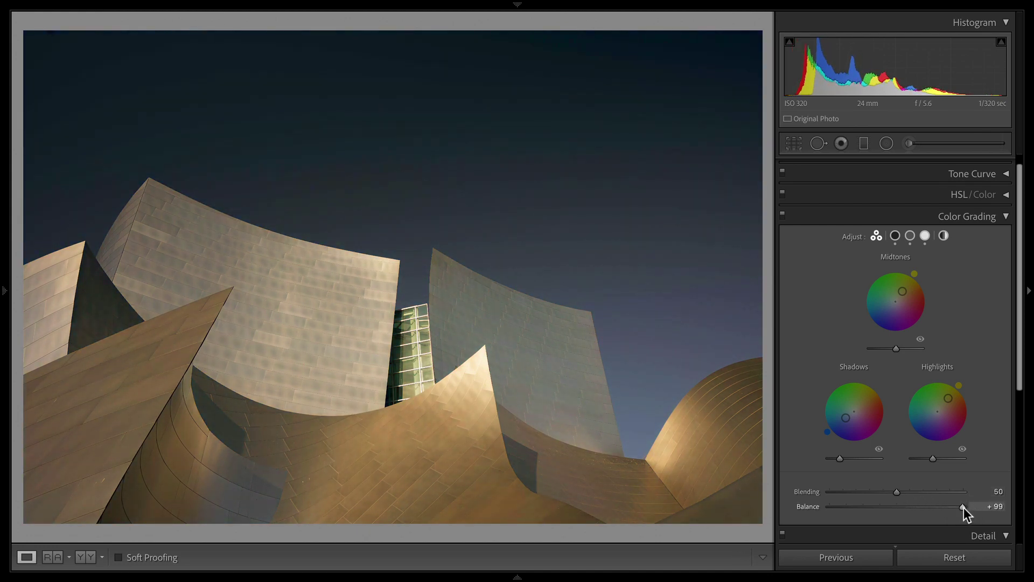
pyautogui.moveTo(965, 508); pyautogui.dragTo(788, 507)
pyautogui.doubleClick(807, 508)
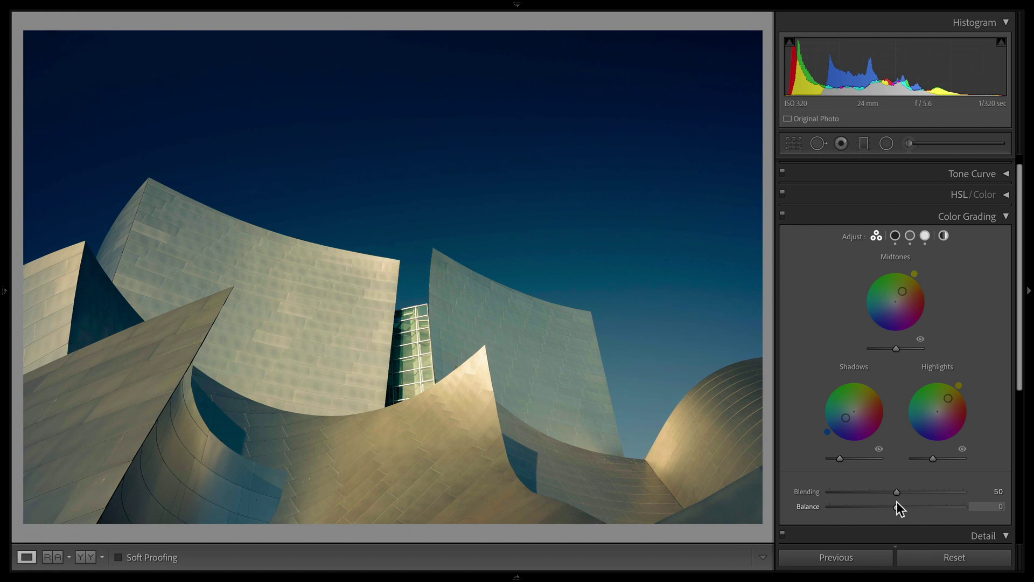
# - Open the man's portrait from the filmstrip and view its Before version
pyautogui.moveTo(223, 575)
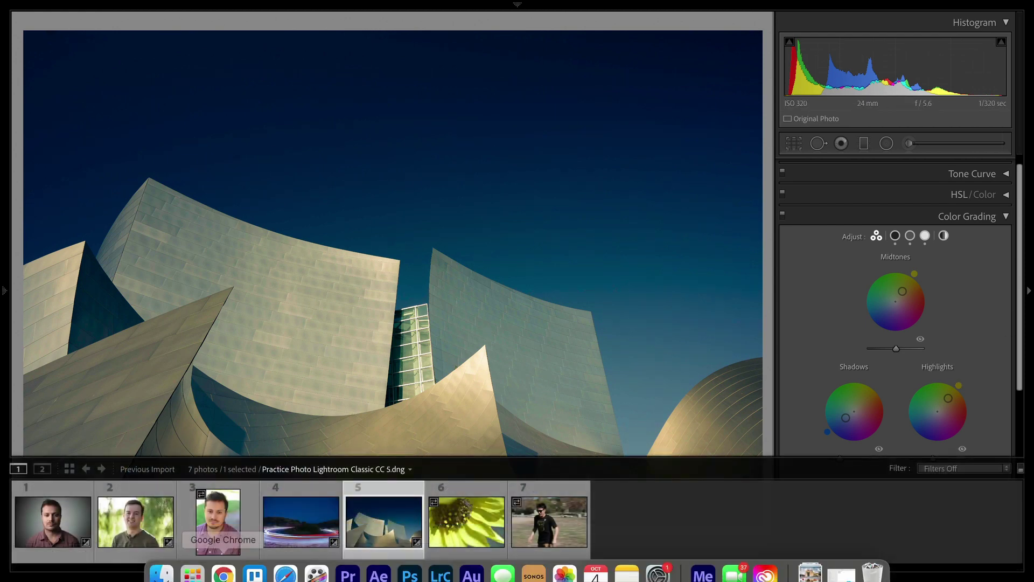
pyautogui.click(82, 519)
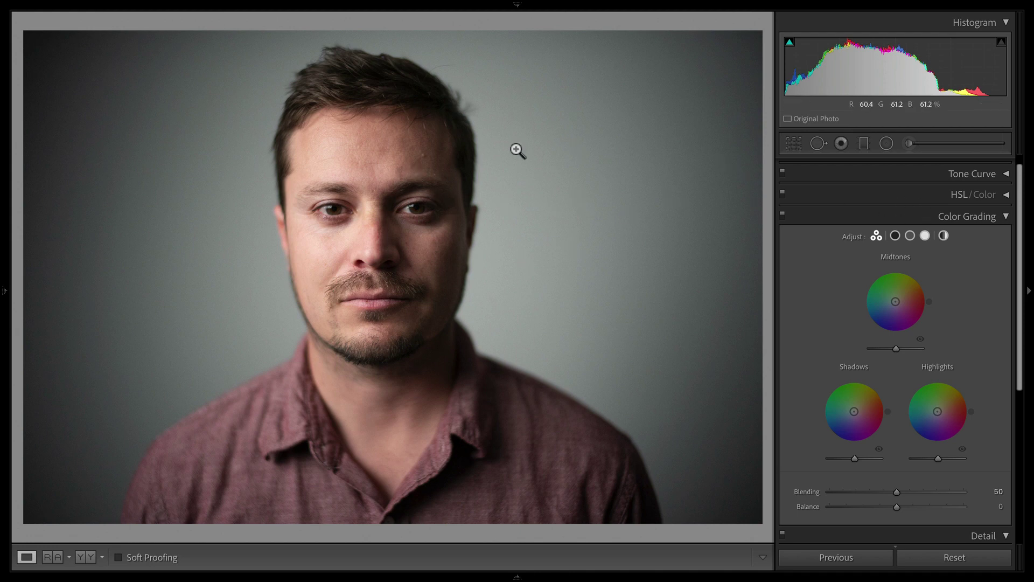
pyautogui.press('\\')
pyautogui.press('\\')
pyautogui.press('\\')
pyautogui.press('\\')
# - Tint the portrait's shadows and midtones toward blue
pyautogui.click(894, 236)
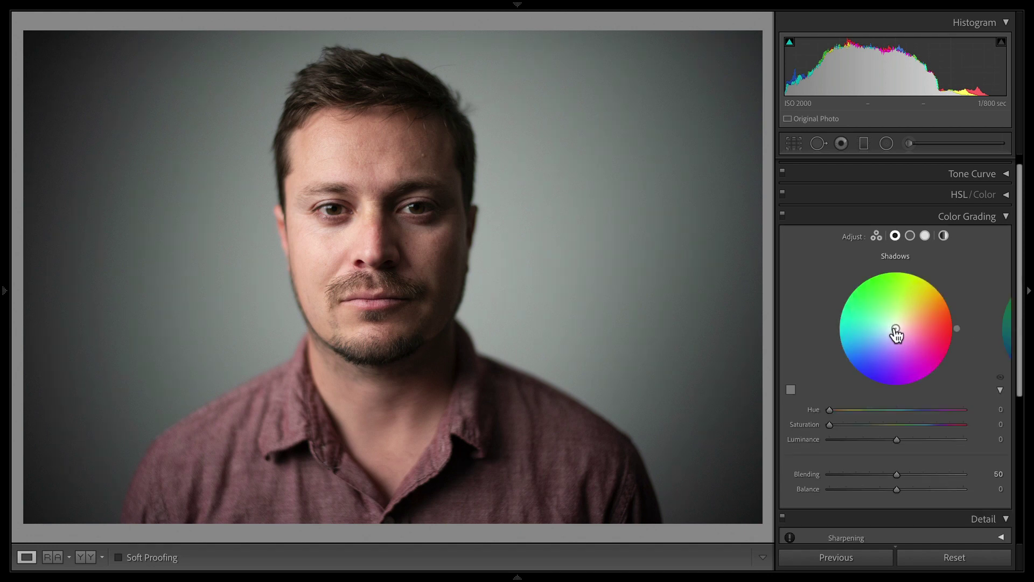
pyautogui.moveTo(896, 329)
pyautogui.mouseDown()
pyautogui.moveTo(880, 334)
pyautogui.moveTo(894, 341)
pyautogui.moveTo(884, 346)
pyautogui.moveTo(908, 312)
pyautogui.mouseUp()
pyautogui.click(910, 236)
# - Warm the highlights toward yellow (hue 52, saturation 52) and set Balance to -32
pyautogui.click(925, 235)
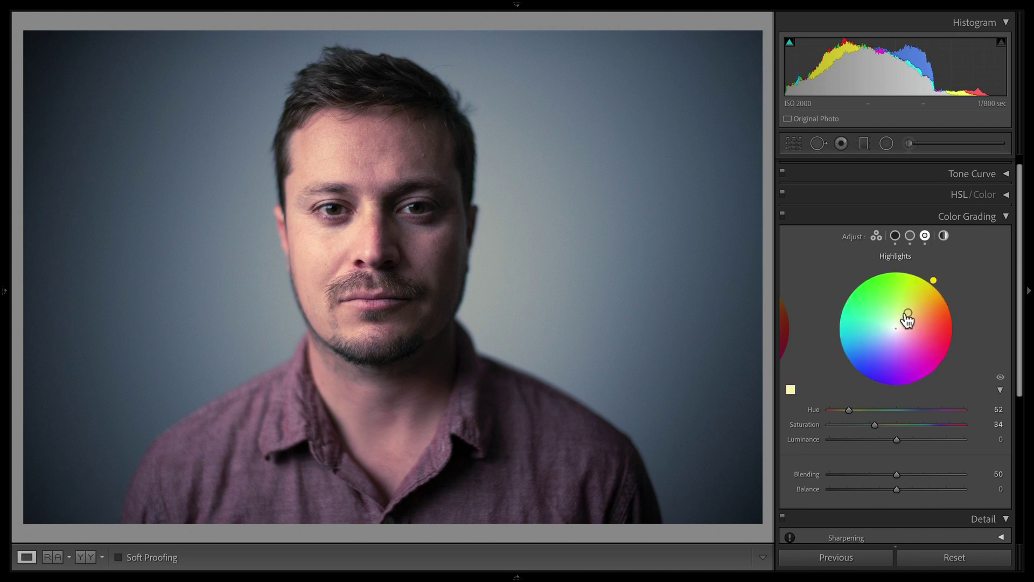
pyautogui.moveTo(908, 313); pyautogui.dragTo(913, 305)
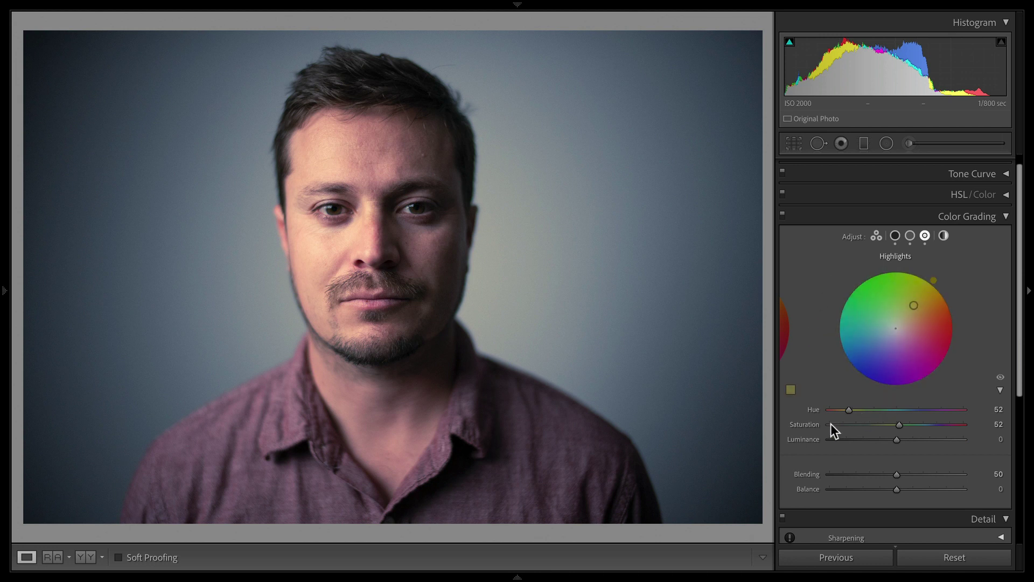
pyautogui.moveTo(896, 490); pyautogui.dragTo(875, 487)
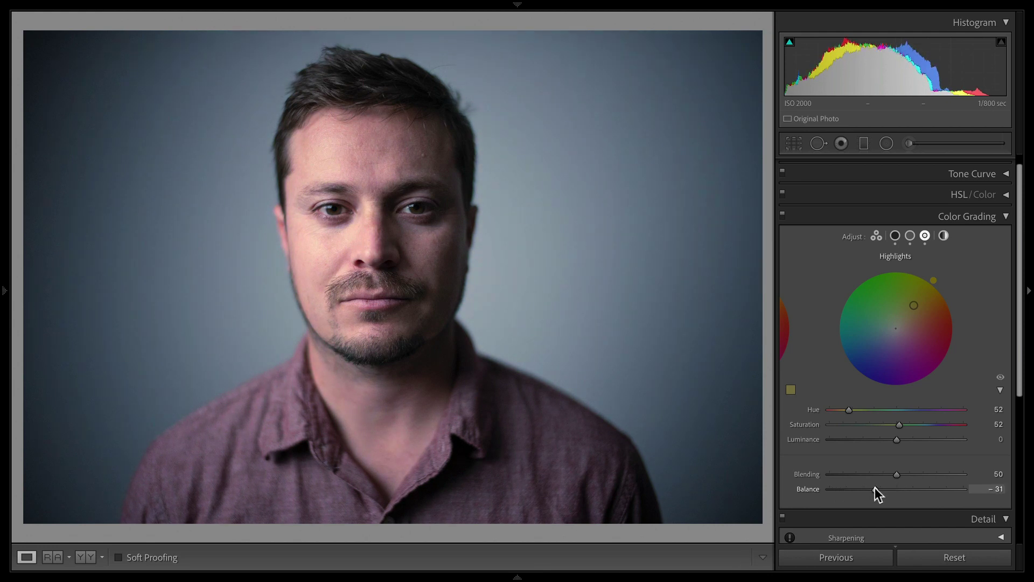
# - Compare the portrait's grade on and off, then show all three grading wheels with the grade on
pyautogui.click(783, 215)
pyautogui.click(783, 215)
pyautogui.click(783, 215)
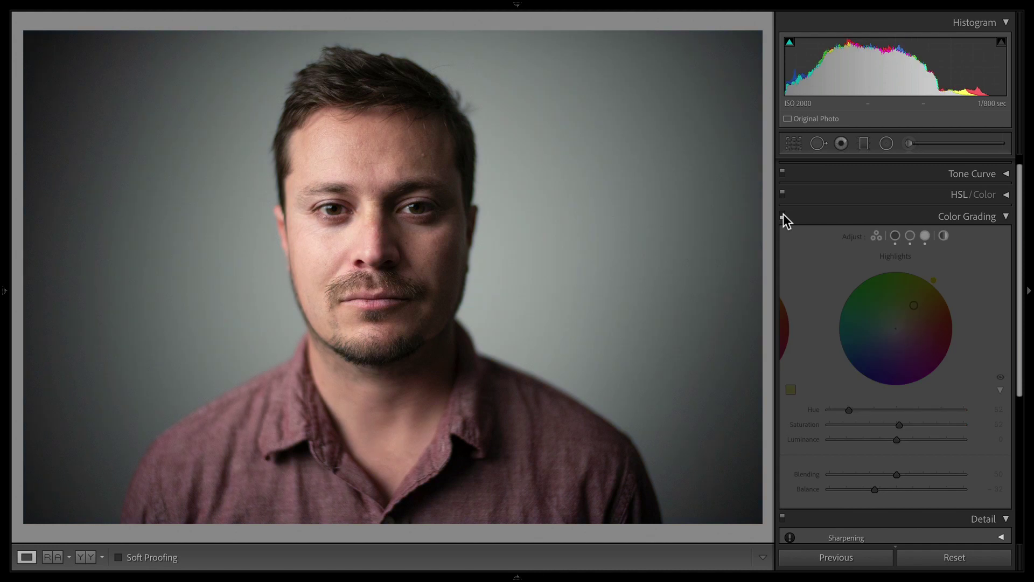
pyautogui.click(784, 215)
pyautogui.click(783, 215)
pyautogui.click(784, 215)
pyautogui.click(783, 215)
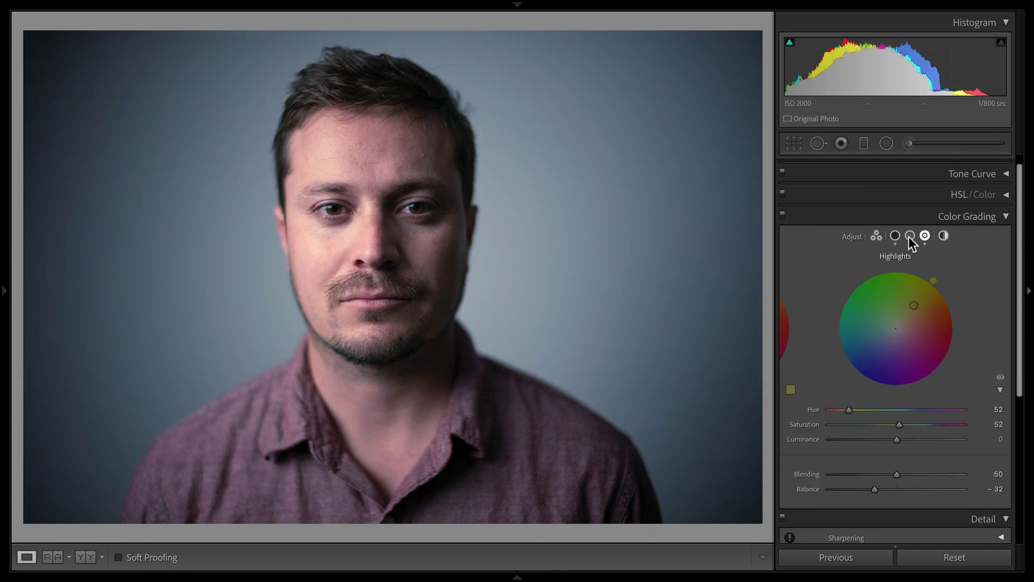
pyautogui.click(876, 235)
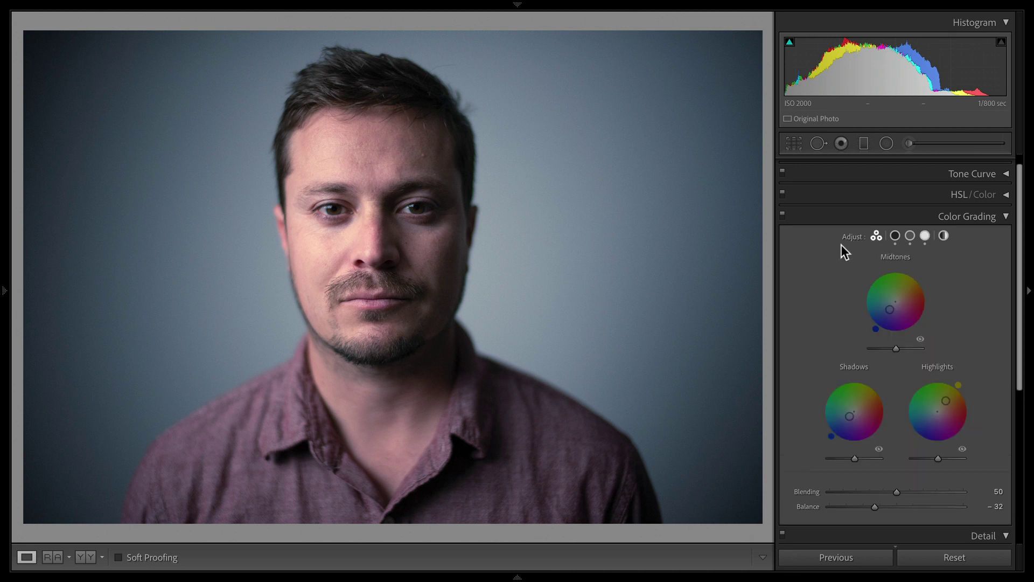
pyautogui.click(783, 216)
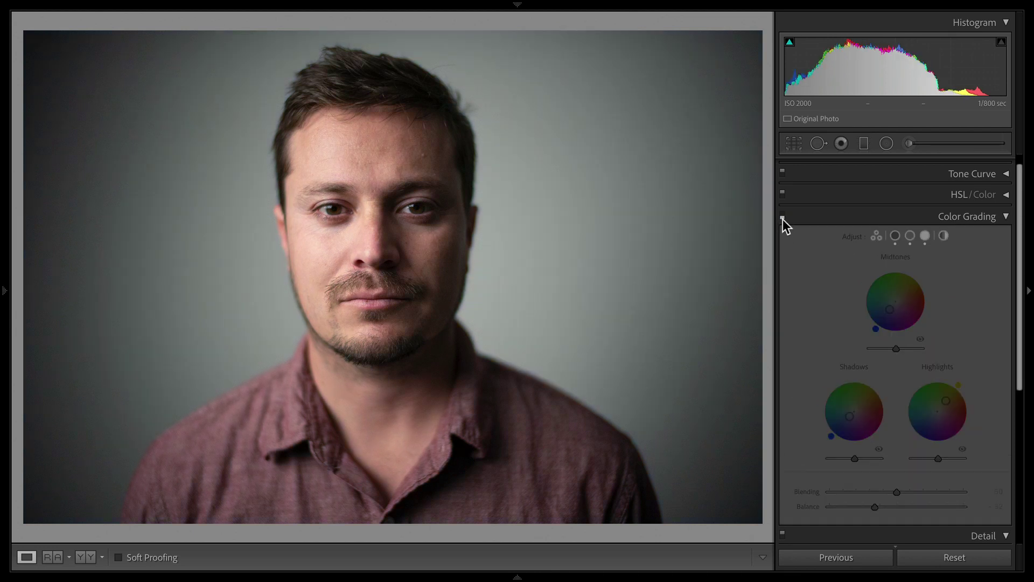
pyautogui.click(783, 216)
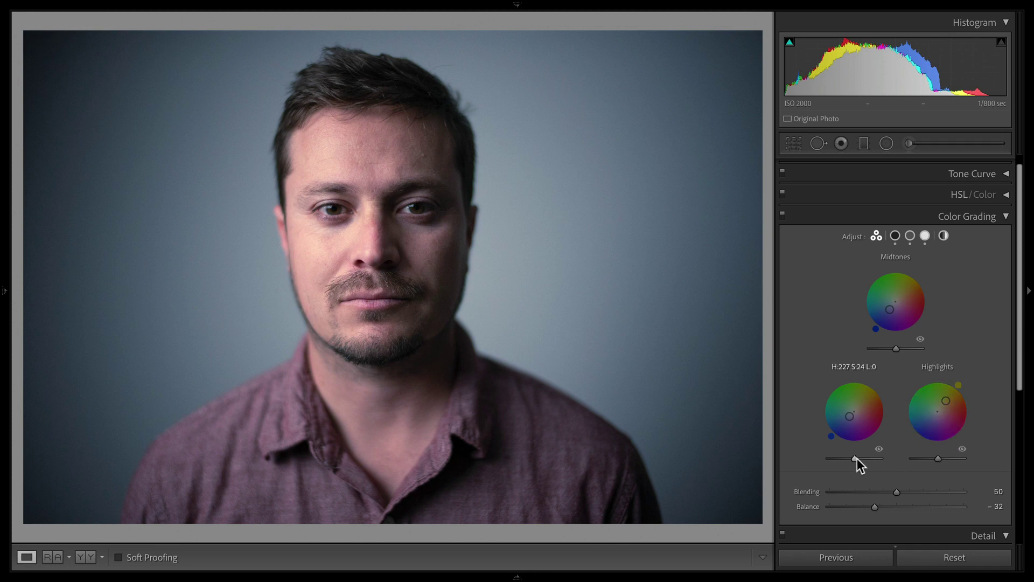
# - Darken shadows to -12 luminance, brighten highlights, and push the shadow tint to hue 231, saturation 46
pyautogui.moveTo(857, 457); pyautogui.dragTo(854, 461)
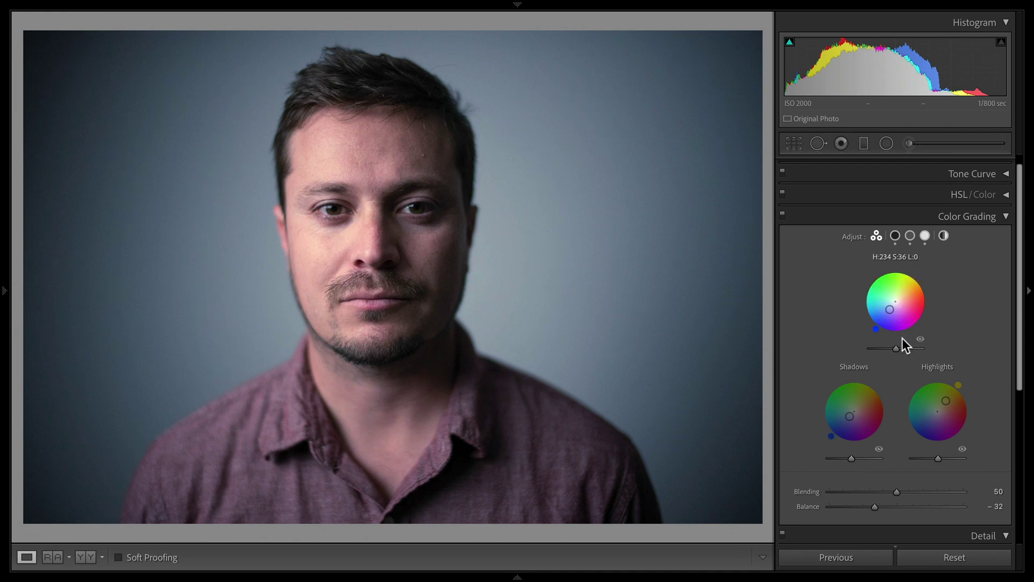
pyautogui.moveTo(898, 348)
pyautogui.mouseDown()
pyautogui.moveTo(881, 349)
pyautogui.moveTo(939, 352)
pyautogui.moveTo(889, 351)
pyautogui.mouseUp()
pyautogui.moveTo(940, 455); pyautogui.dragTo(944, 457)
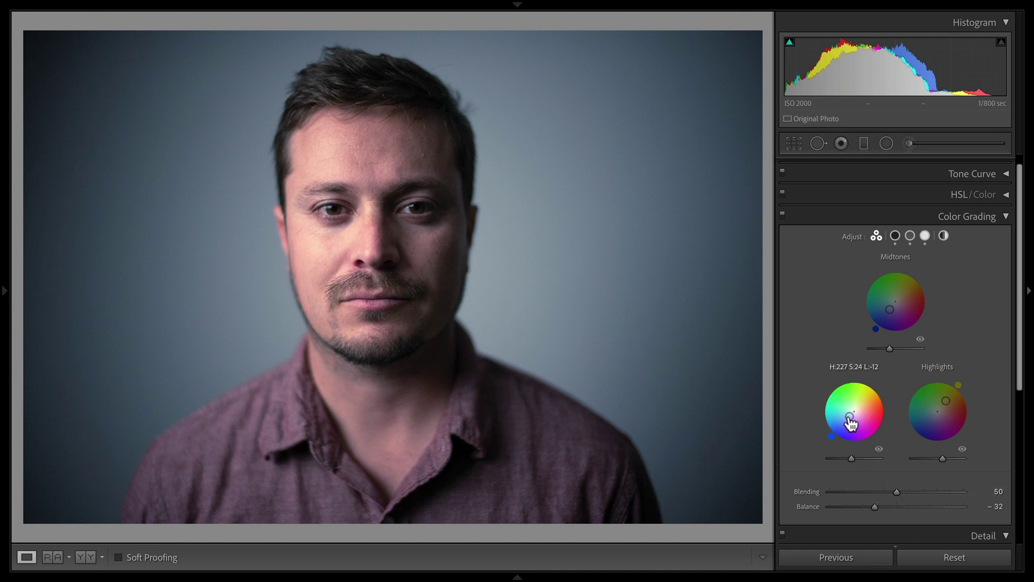
pyautogui.moveTo(850, 422)
pyautogui.mouseDown()
pyautogui.moveTo(860, 427)
pyautogui.moveTo(846, 421)
pyautogui.mouseUp()
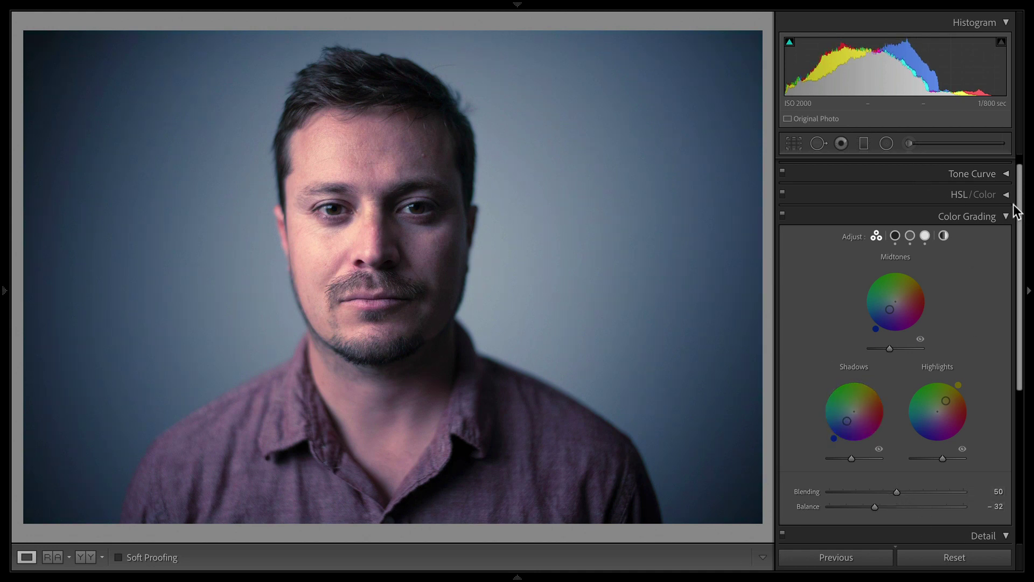
# - Reduce the portrait's Saturation to -17 in the Basic panel
pyautogui.scroll(1, 1014, 205)
pyautogui.click(983, 167)
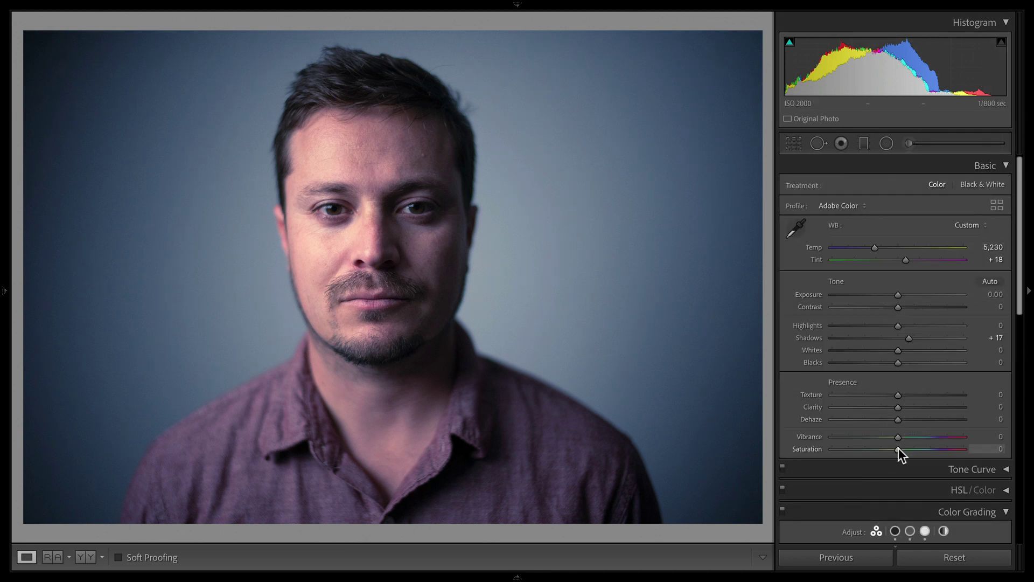
pyautogui.moveTo(898, 449)
pyautogui.mouseDown()
pyautogui.moveTo(871, 444)
pyautogui.moveTo(886, 443)
pyautogui.mouseUp()
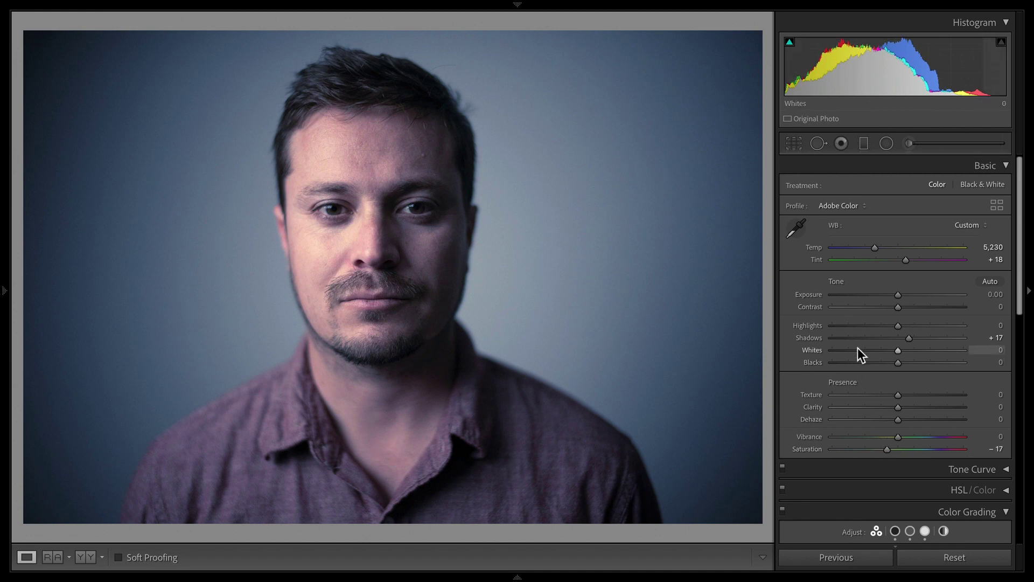
pyautogui.moveTo(1020, 267); pyautogui.dragTo(1020, 401)
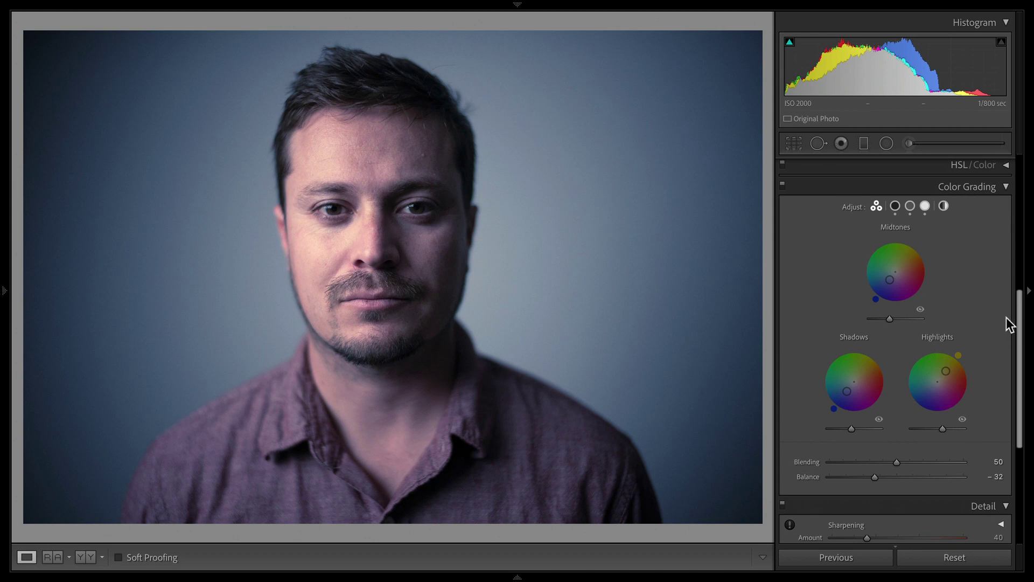